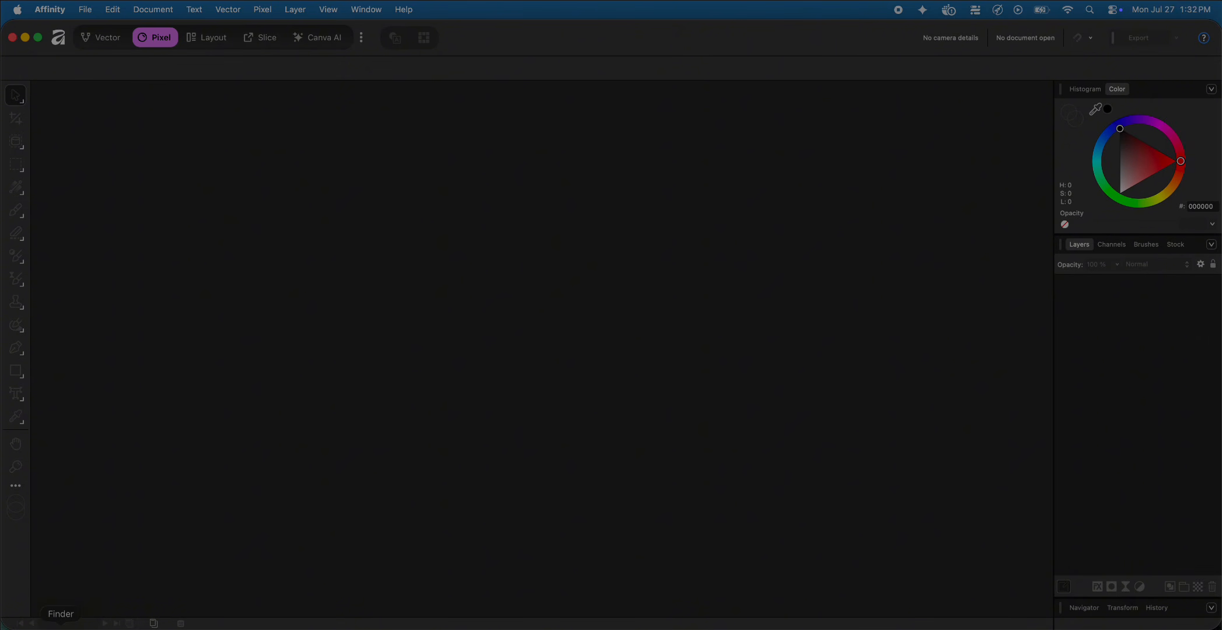
Step: Open Mountain.jpg from the Assets folder in Finder as a document in Affinity
left_click(61, 629)
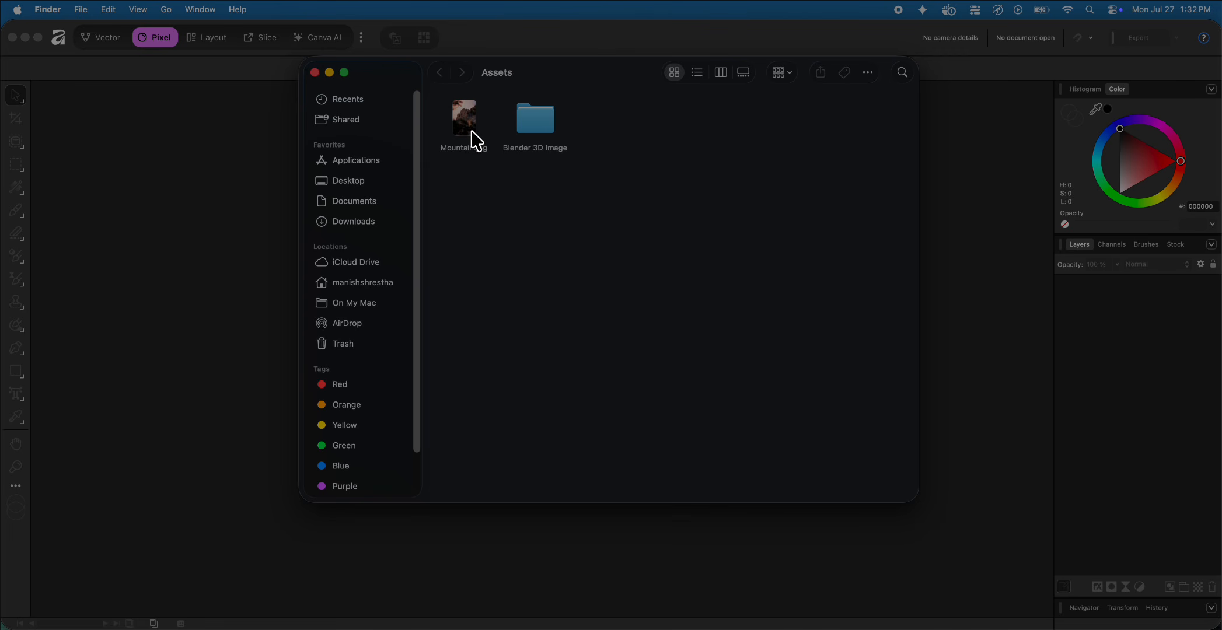
left_click_drag(471, 136, 188, 287)
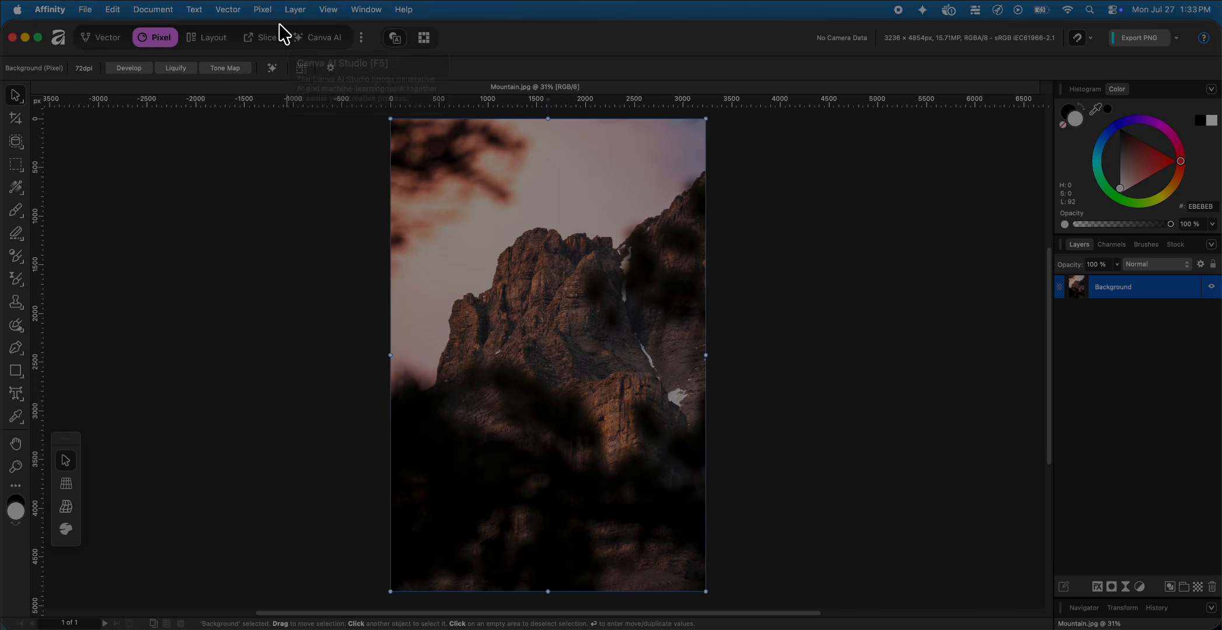
Step: Add a Recolor adjustment layer above the mountain photo and move its settings dialog closer to the image
left_click(268, 11)
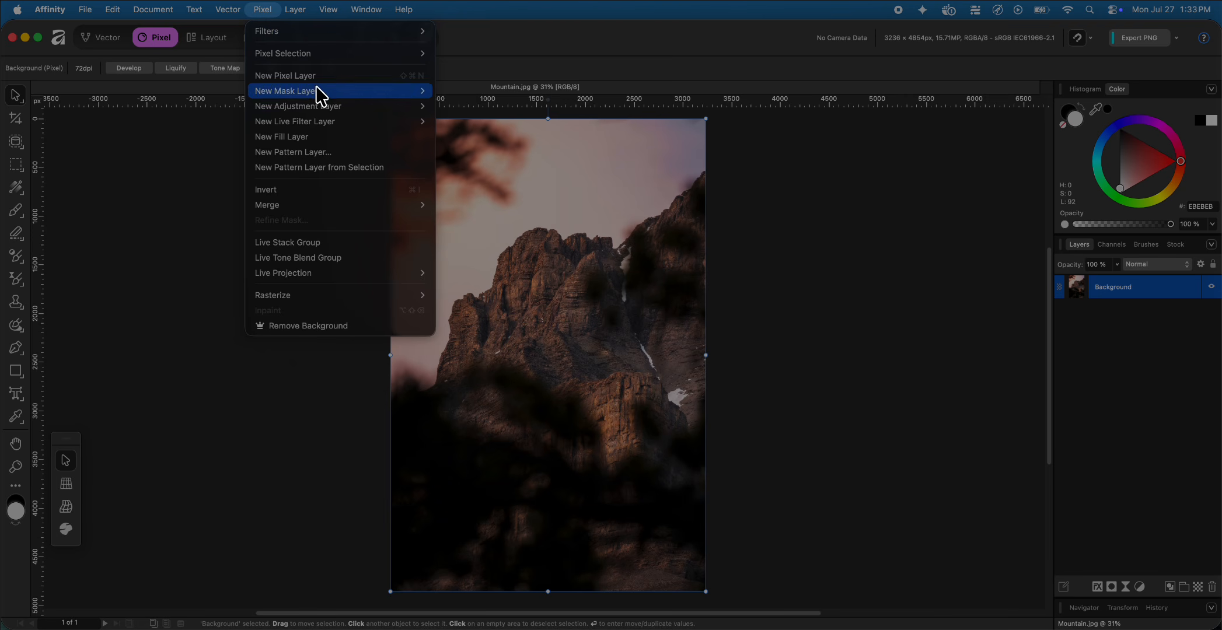
mouse_move(321, 107)
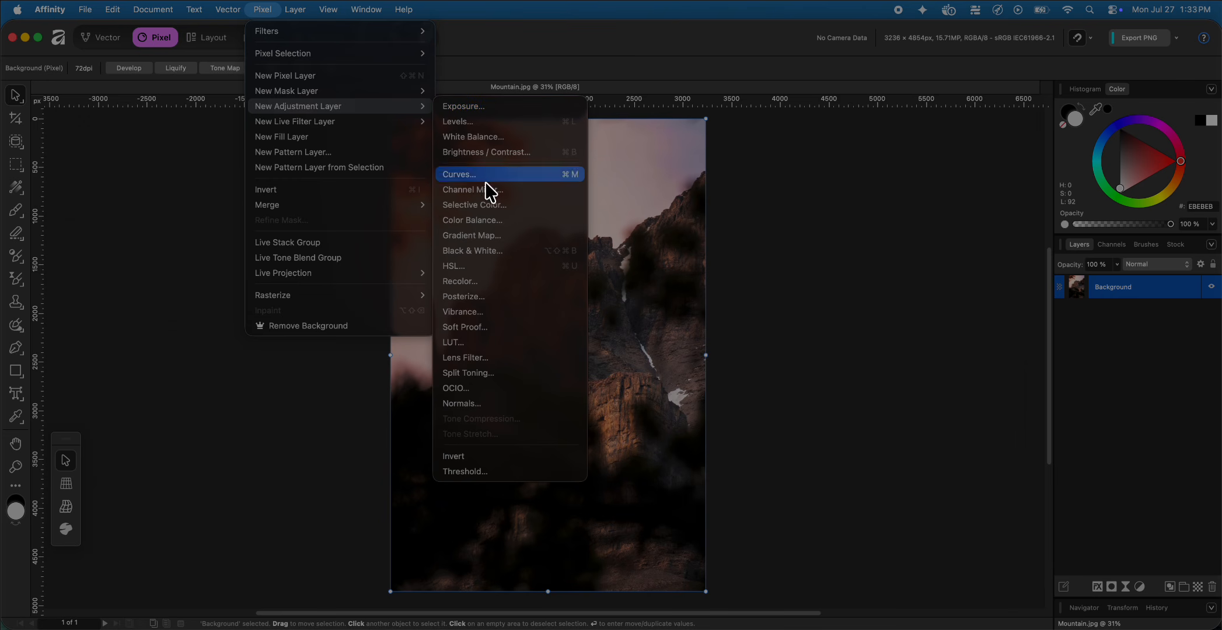
left_click(506, 281)
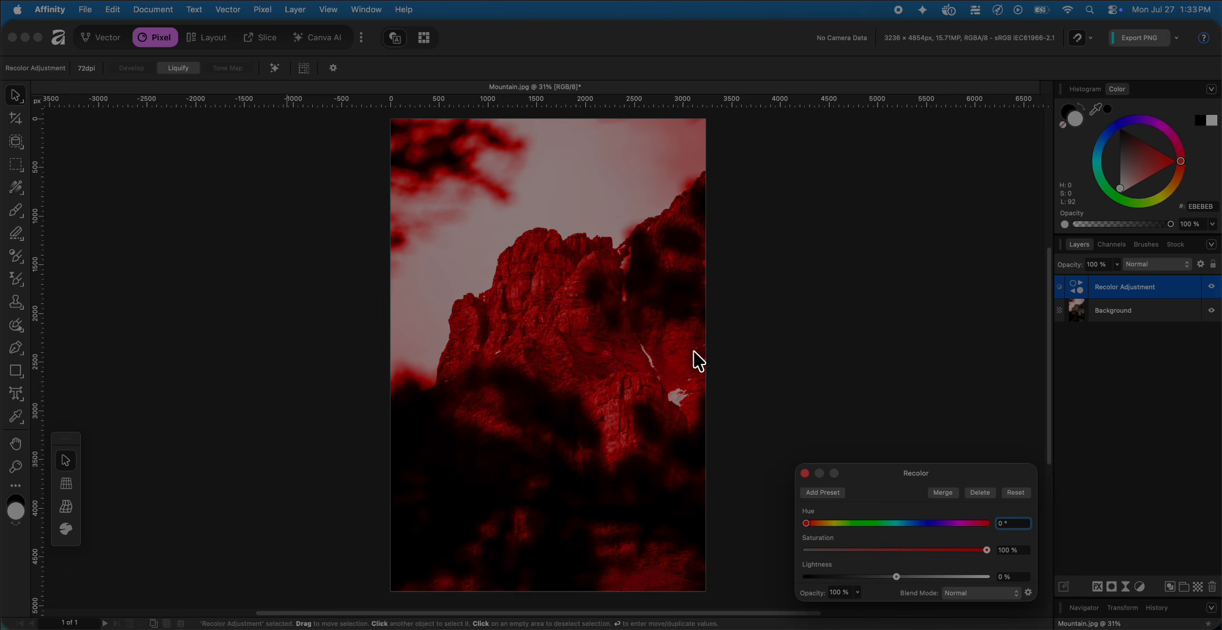
left_click_drag(919, 471, 911, 316)
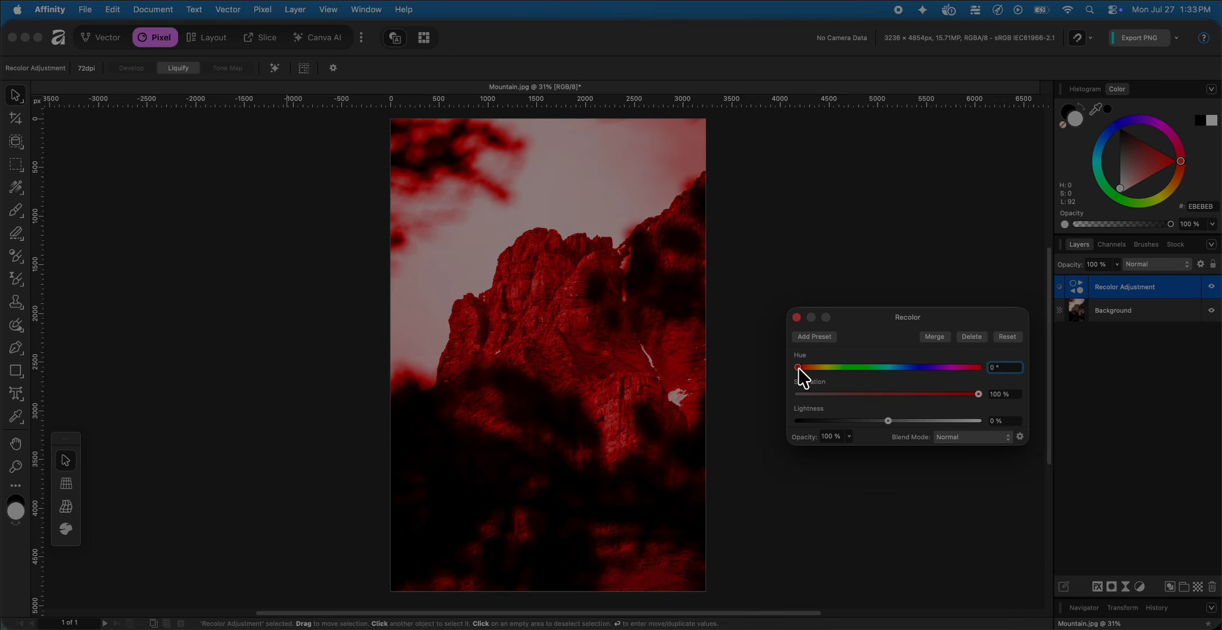
Step: Set the Recolor hue to 264.9° and saturation to 37%, and try a lightness of -15% before resetting it
left_click_drag(798, 368, 932, 368)
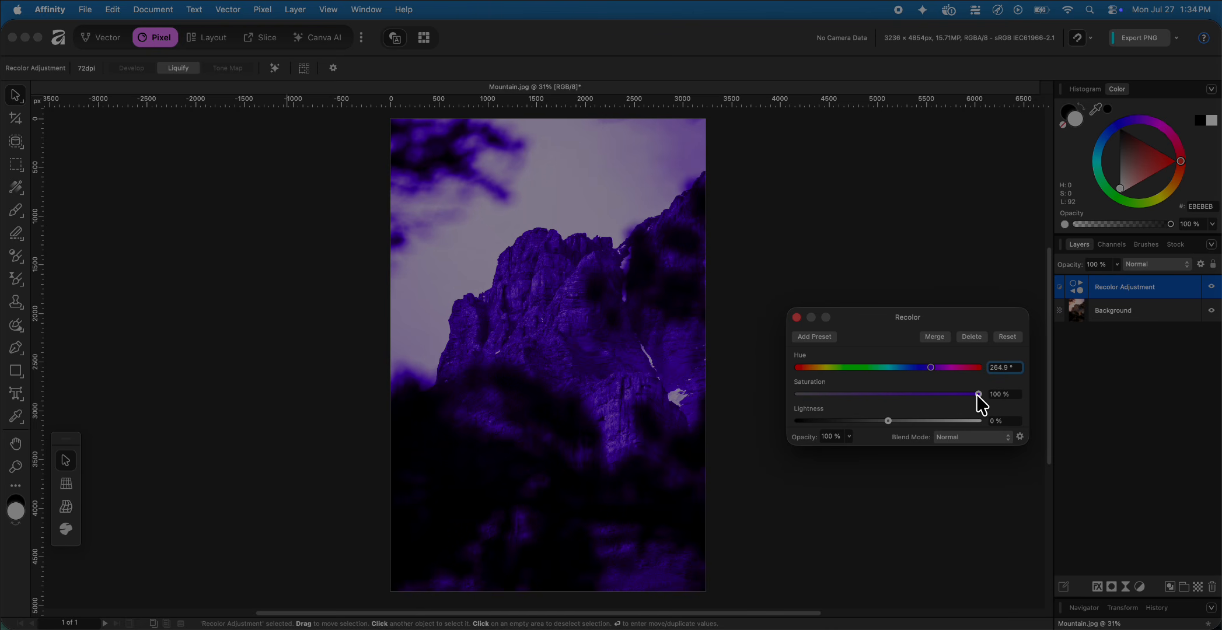
left_click_drag(971, 394, 916, 398)
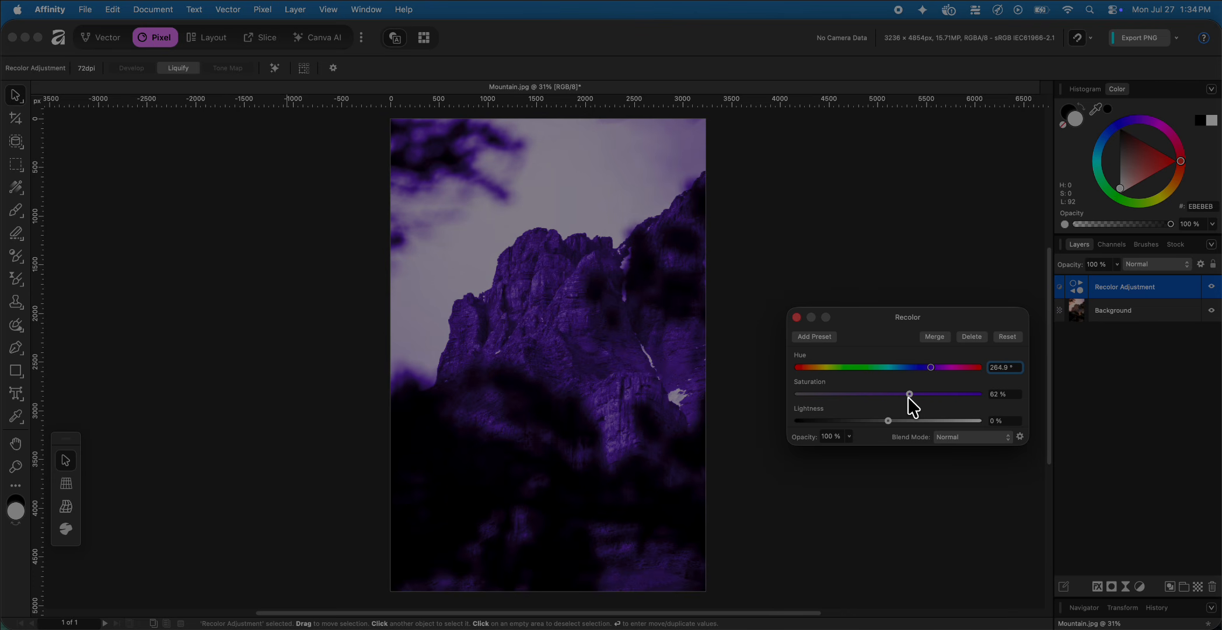
left_click_drag(908, 397, 786, 397)
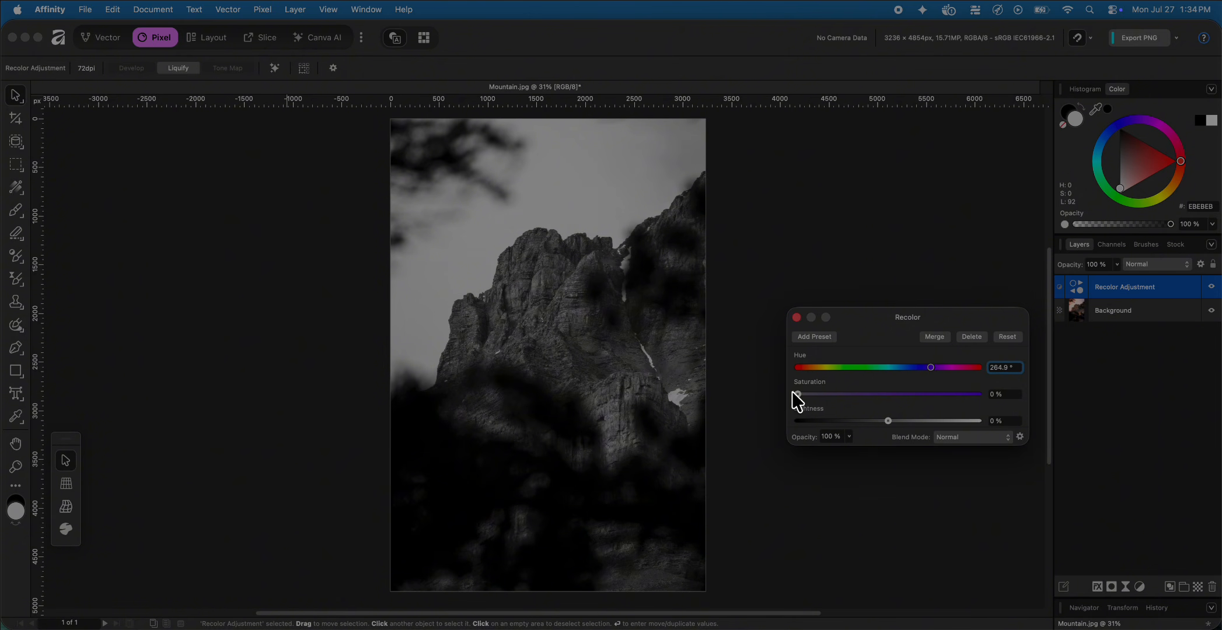
left_click_drag(808, 395, 860, 395)
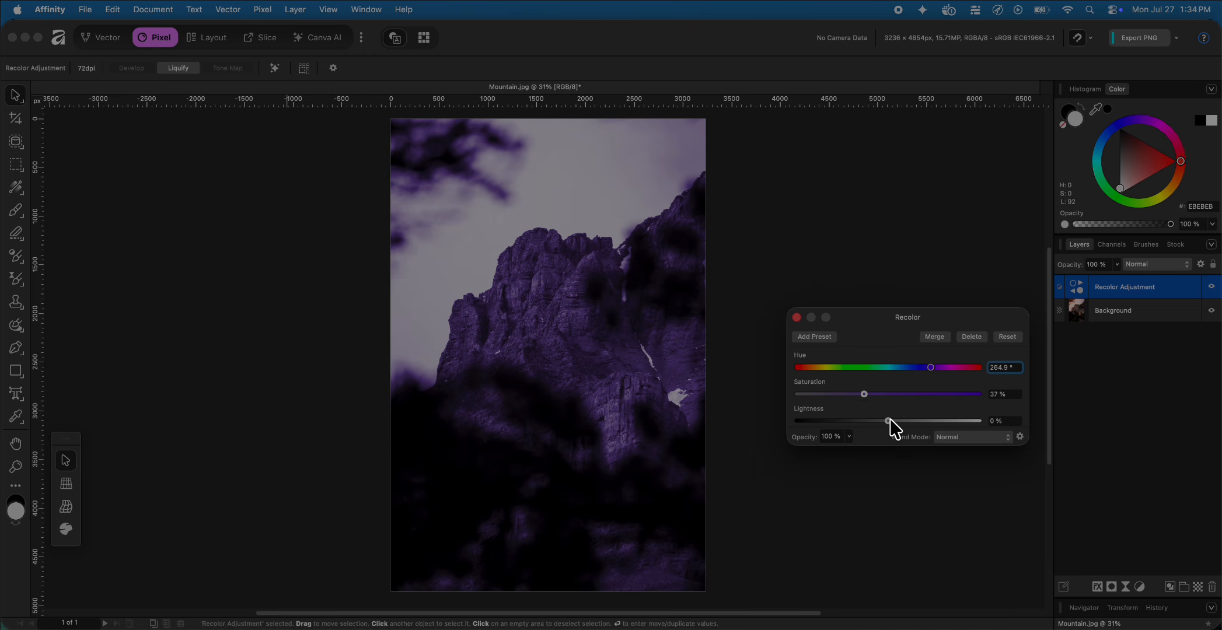
mouse_move(891, 419)
left_mouse_down()
mouse_move(908, 420)
mouse_move(877, 419)
left_mouse_up()
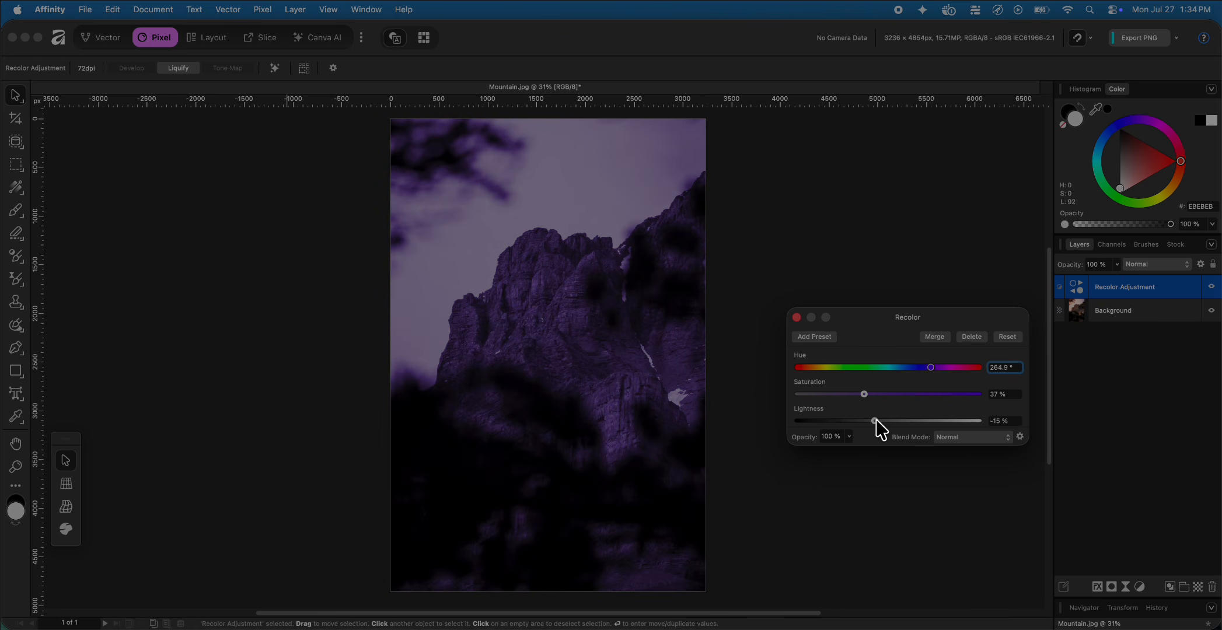
double_click(876, 420)
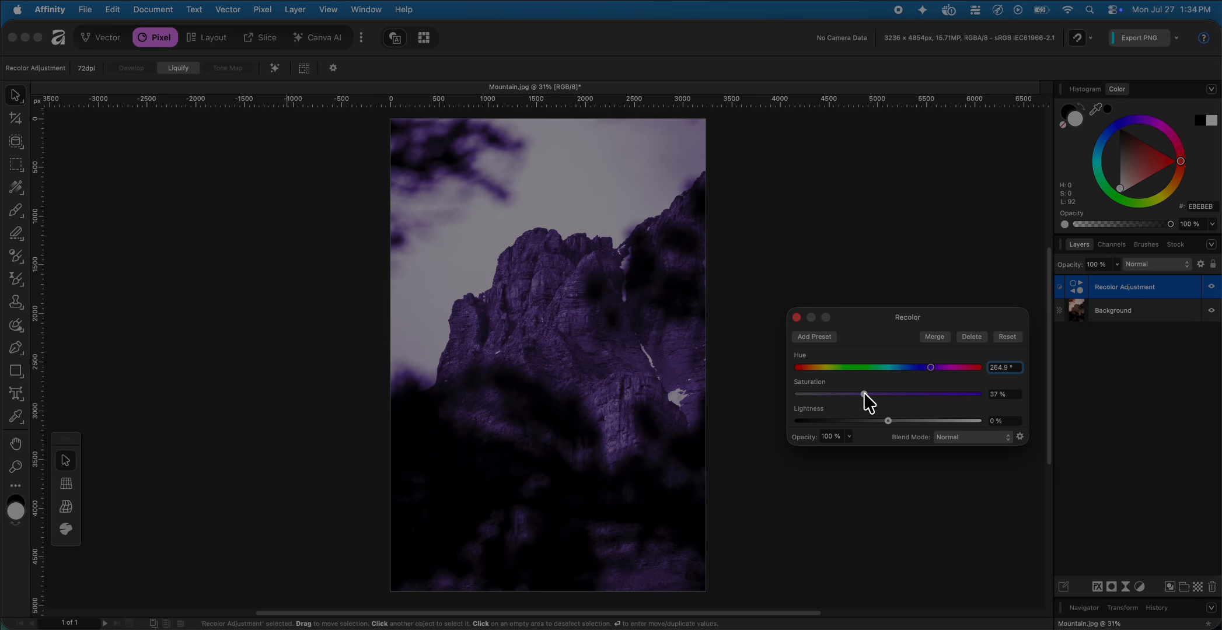
Step: Raise the Recolor saturation to 50% and shift the hue through 187° to 79.1°
mouse_move(864, 394)
left_mouse_down()
mouse_move(797, 394)
mouse_move(883, 394)
left_mouse_up()
left_click_drag(932, 370, 893, 369)
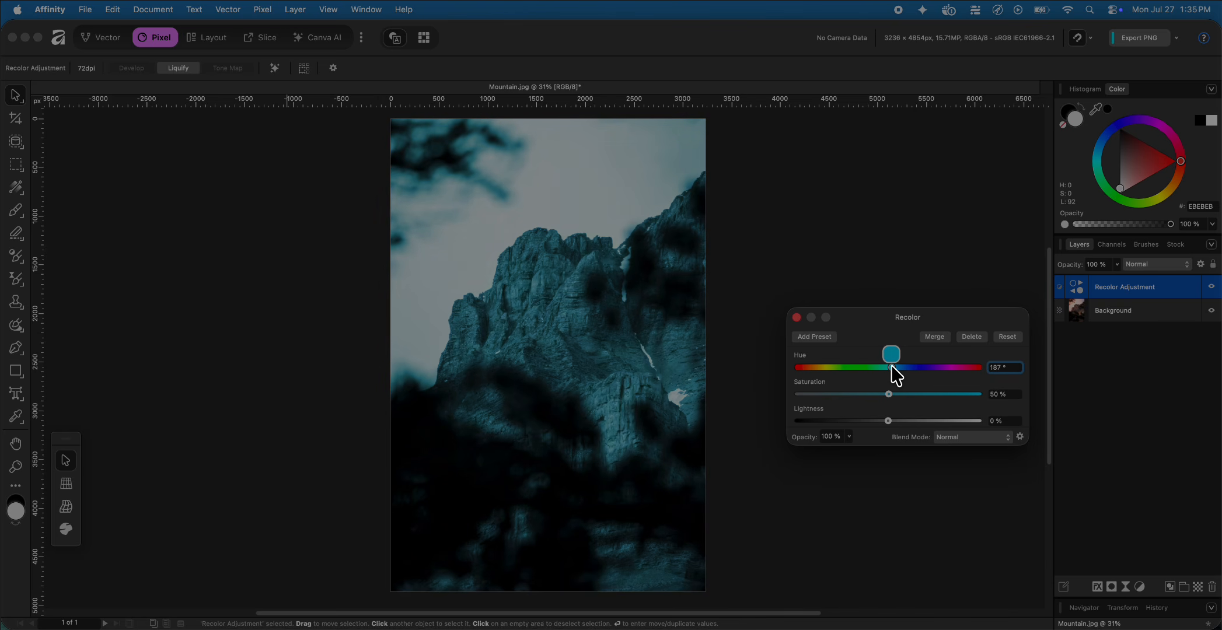
left_click_drag(889, 373, 838, 366)
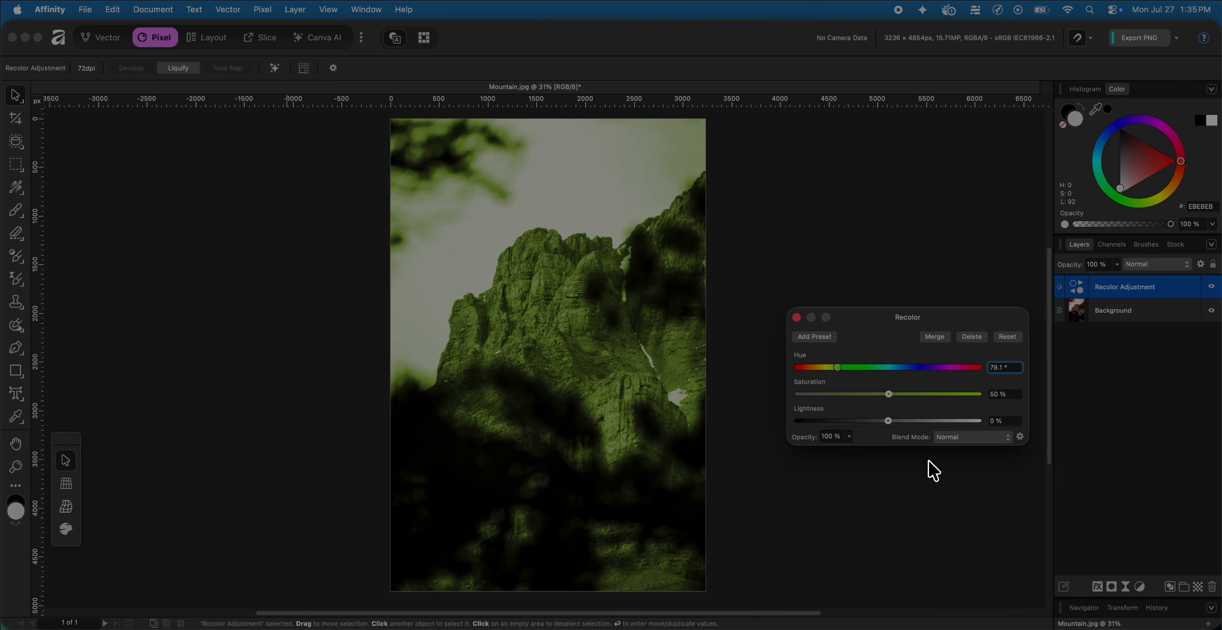
Step: Set the Recolor adjustment's blend mode to Soft Light
left_click(977, 438)
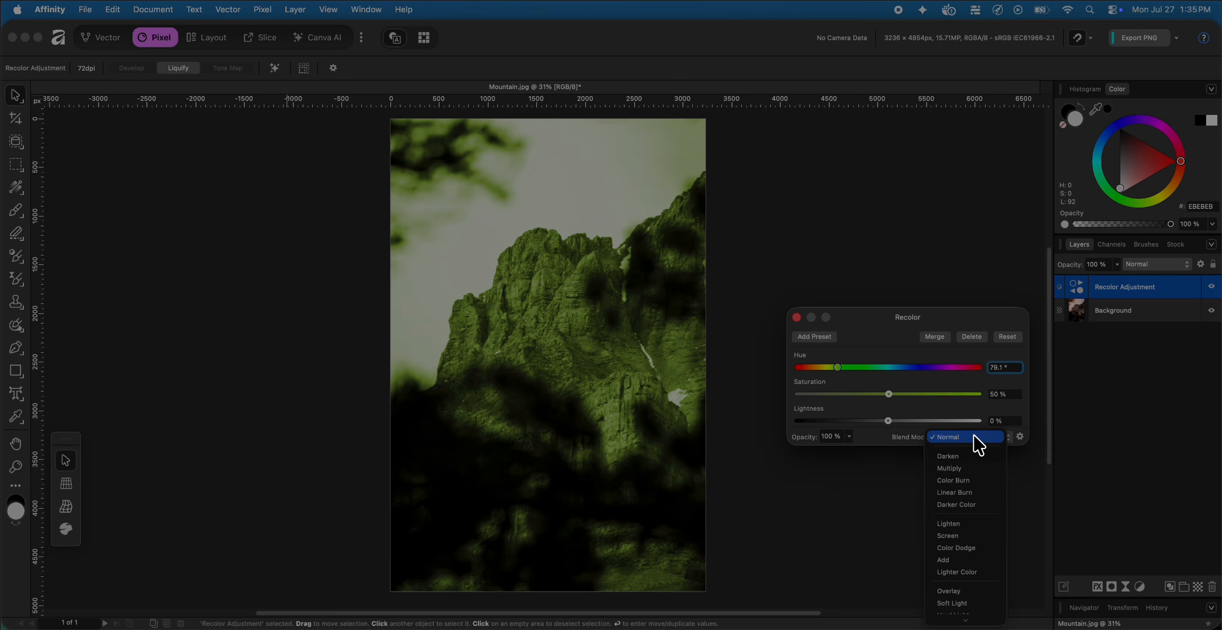
scroll(973, 455, "down", 5)
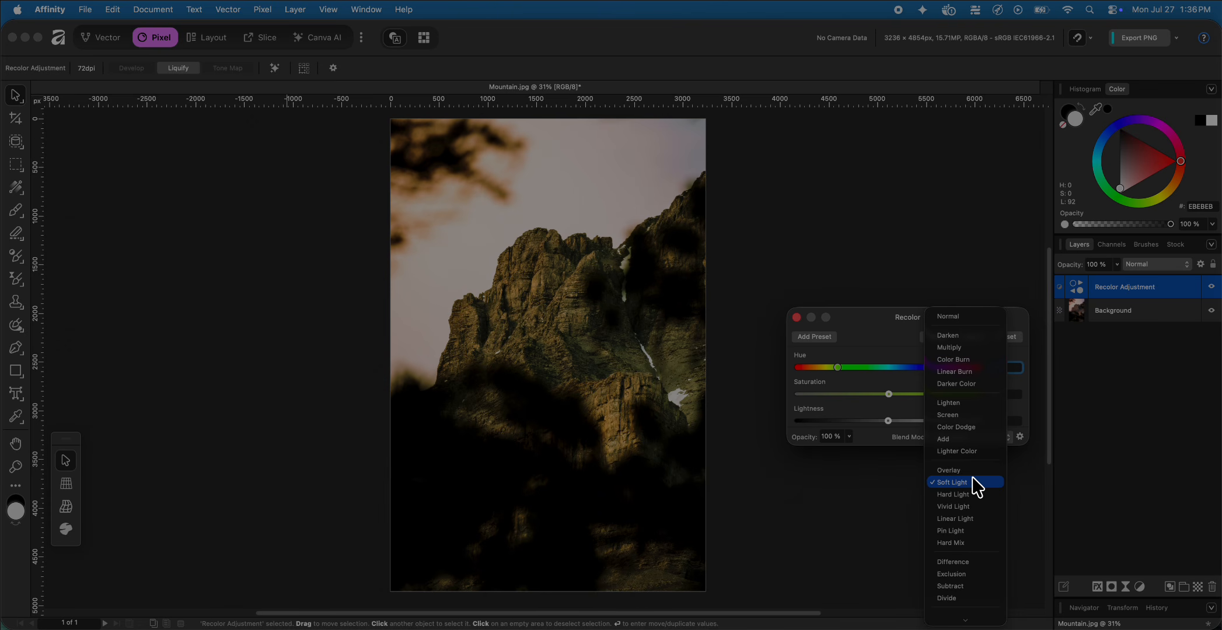
left_click(973, 482)
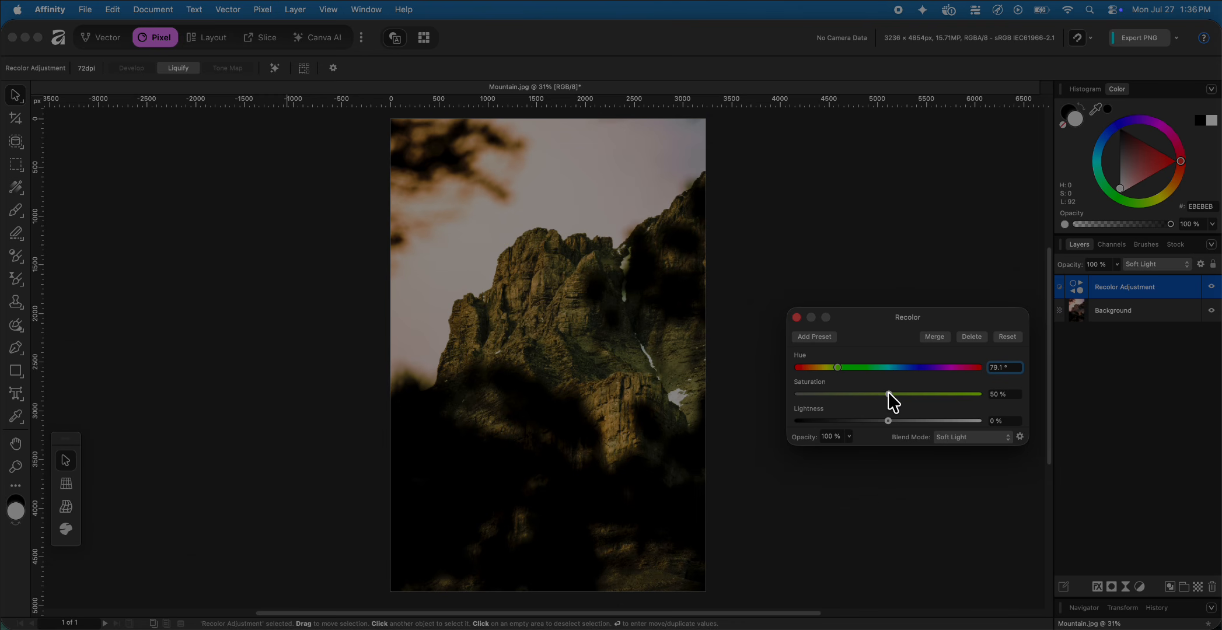
Step: Set the Recolor saturation to 66% and the hue to 178.7° for a teal tint on the mountain
left_click_drag(888, 393, 908, 395)
left_click_drag(837, 369, 886, 367)
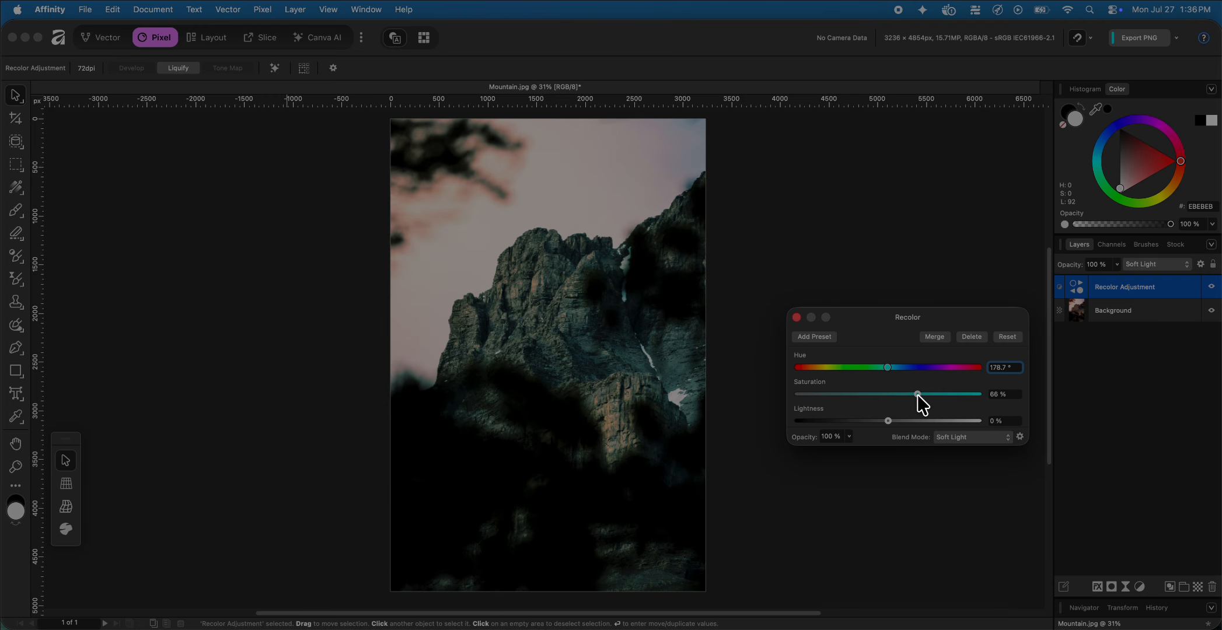
mouse_move(917, 395)
left_mouse_down()
mouse_move(965, 395)
mouse_move(890, 398)
mouse_move(915, 407)
left_mouse_up()
Step: Lower the Recolor lightness to -12% and its opacity to 87%, closing the adjustment settings
left_click_drag(888, 420, 878, 421)
mouse_move(806, 439)
left_mouse_down()
mouse_move(802, 450)
mouse_move(795, 439)
left_mouse_up()
left_click(797, 317)
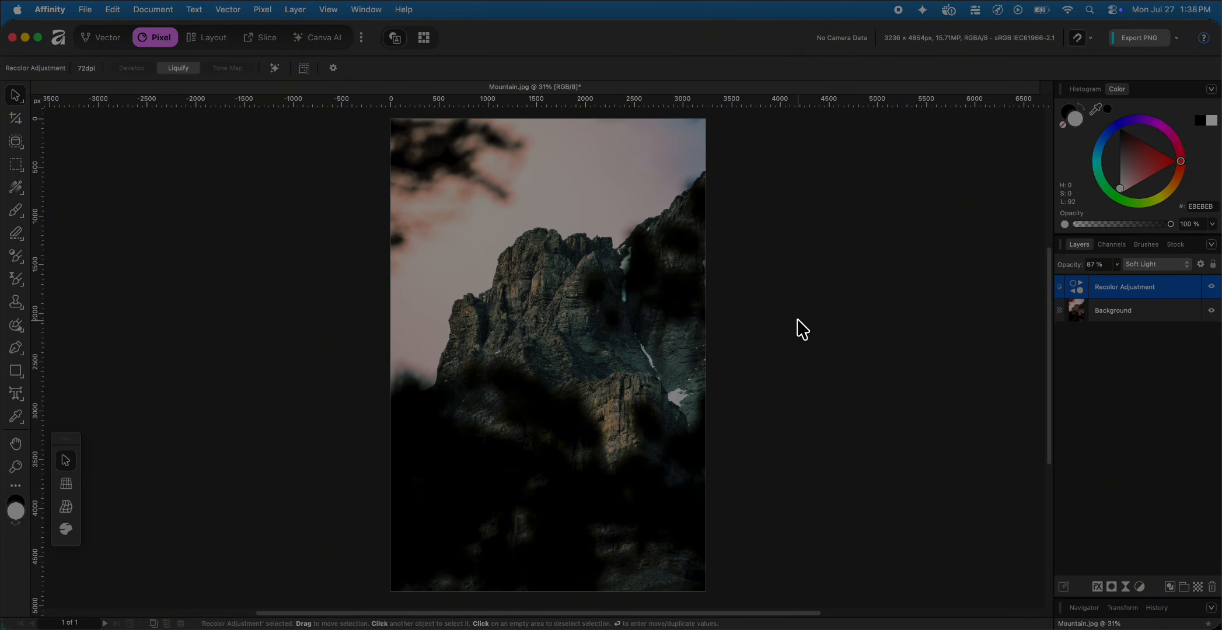
Step: Compare the mountain photo with and without the Recolor adjustment, and review the adjustment's settings
left_click(1211, 287)
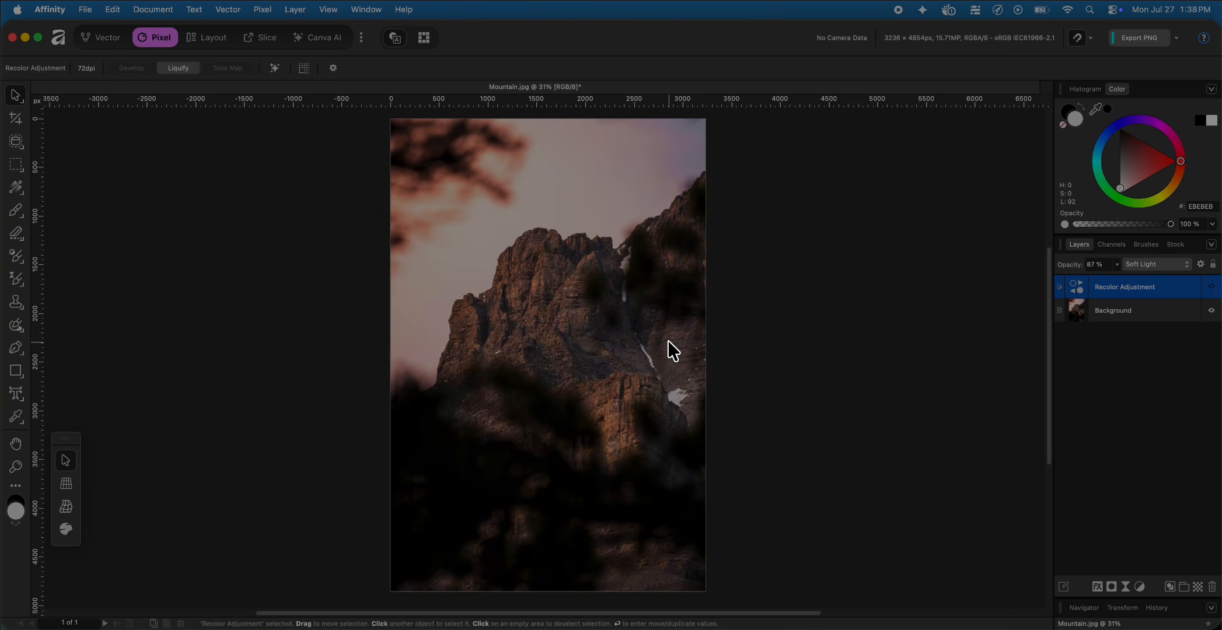
left_click(1212, 288)
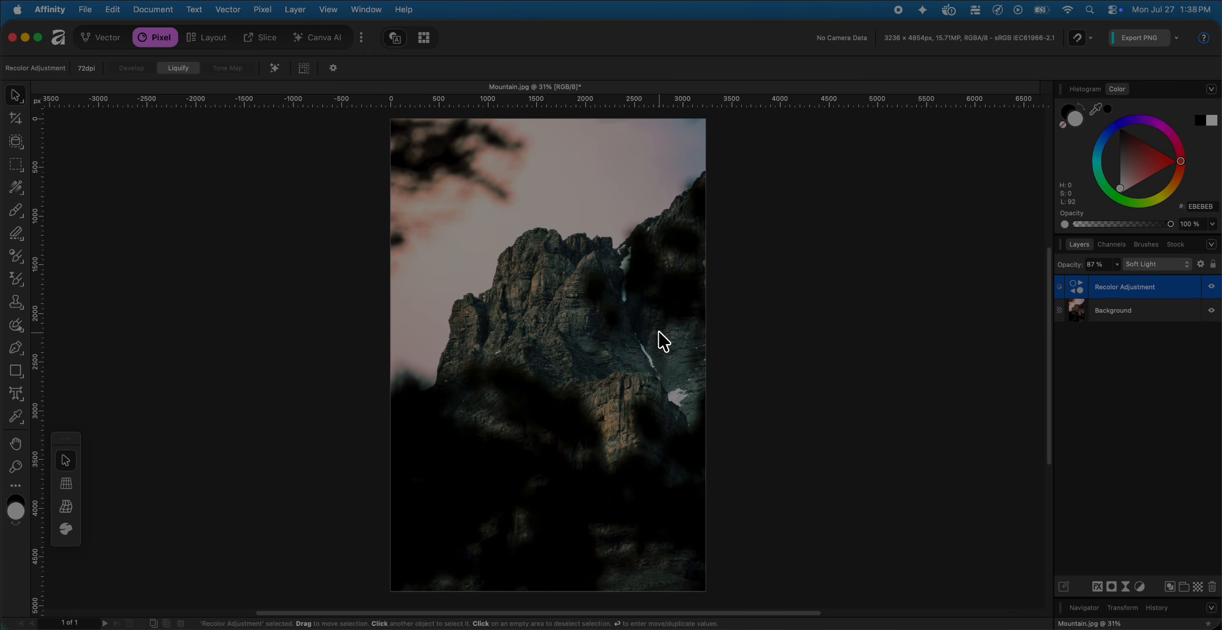
left_click(1081, 290)
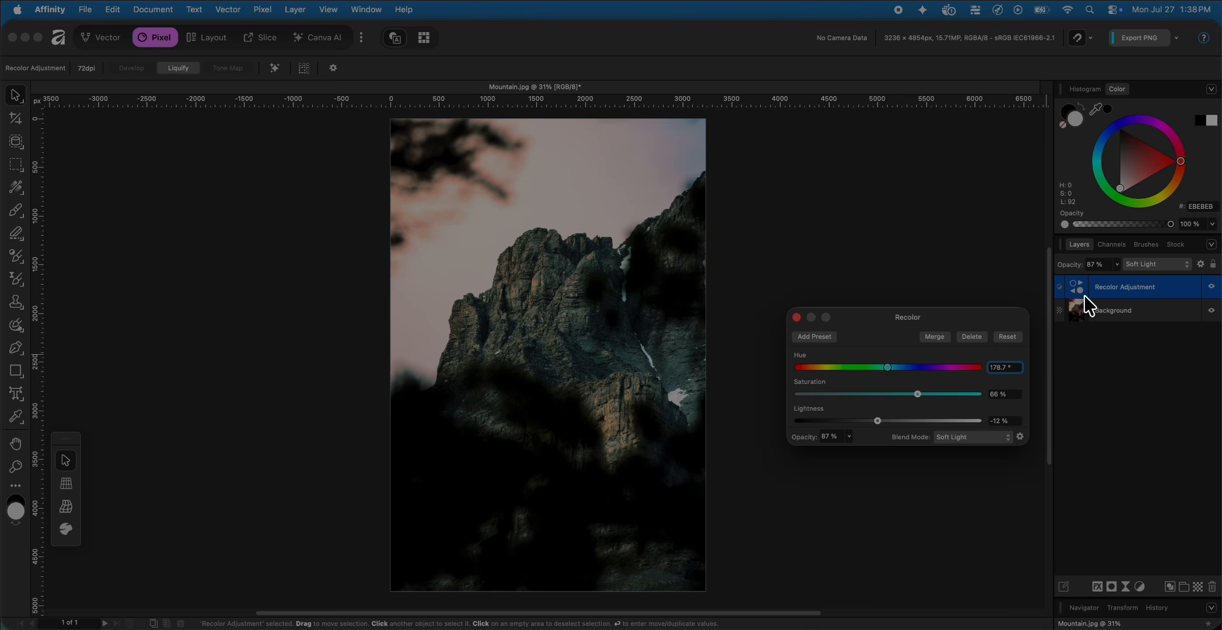
left_click(797, 318)
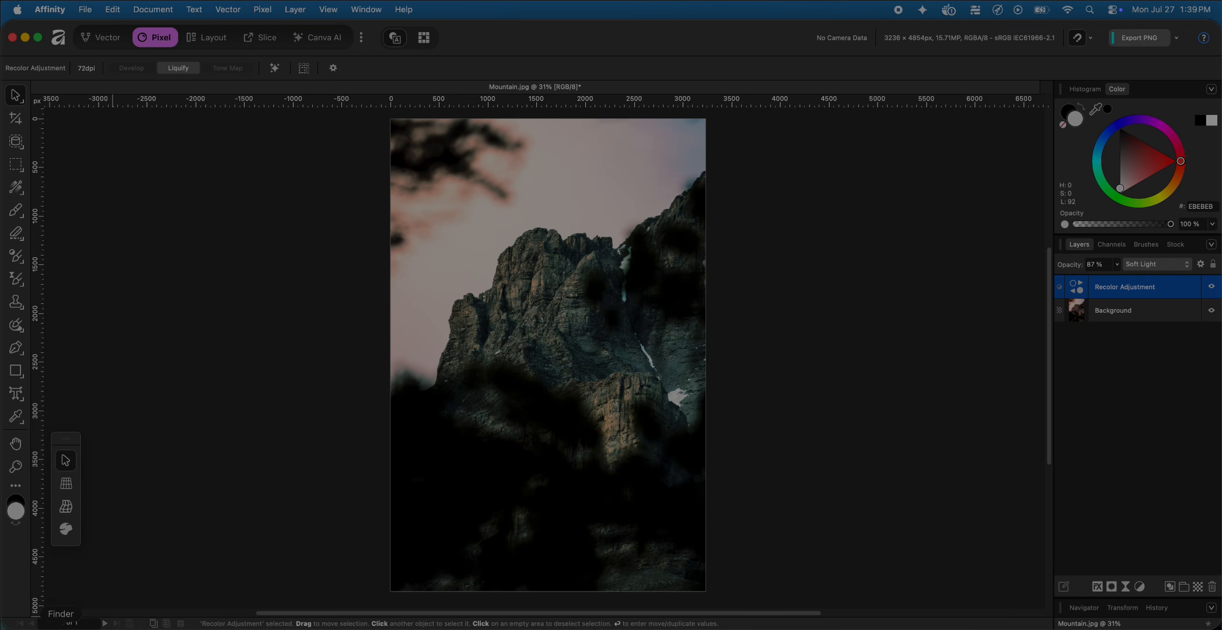
Step: Open Watch Tower.png from the Blender 3D Image folder in Finder as a separate document in Affinity
left_click(61, 626)
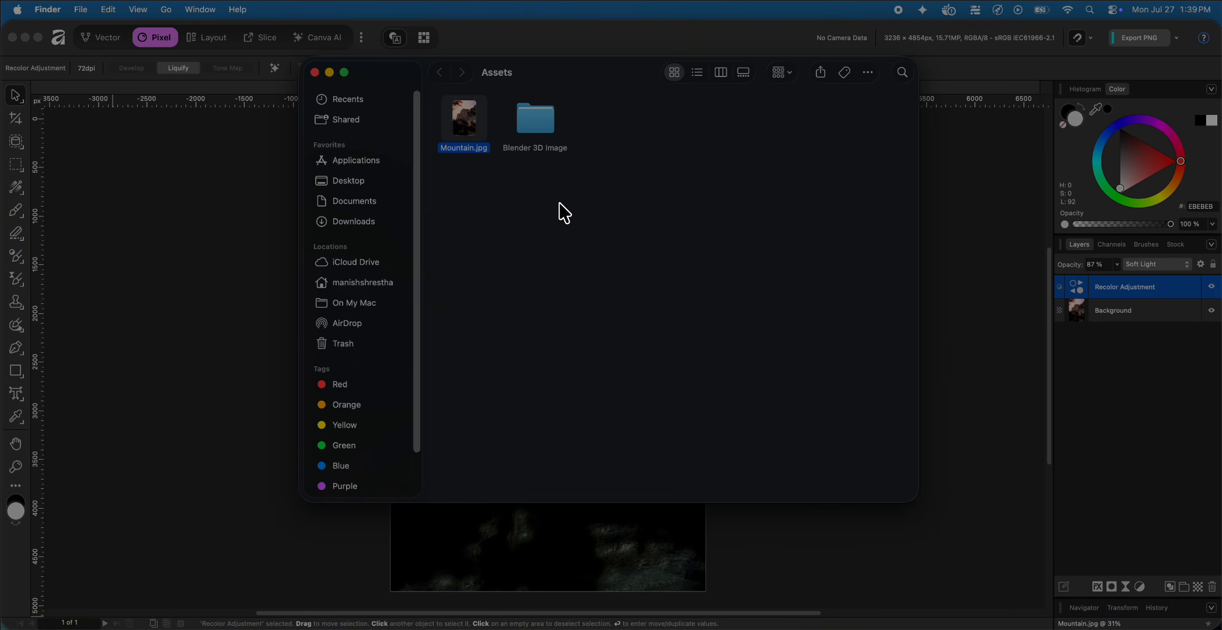
double_click(541, 122)
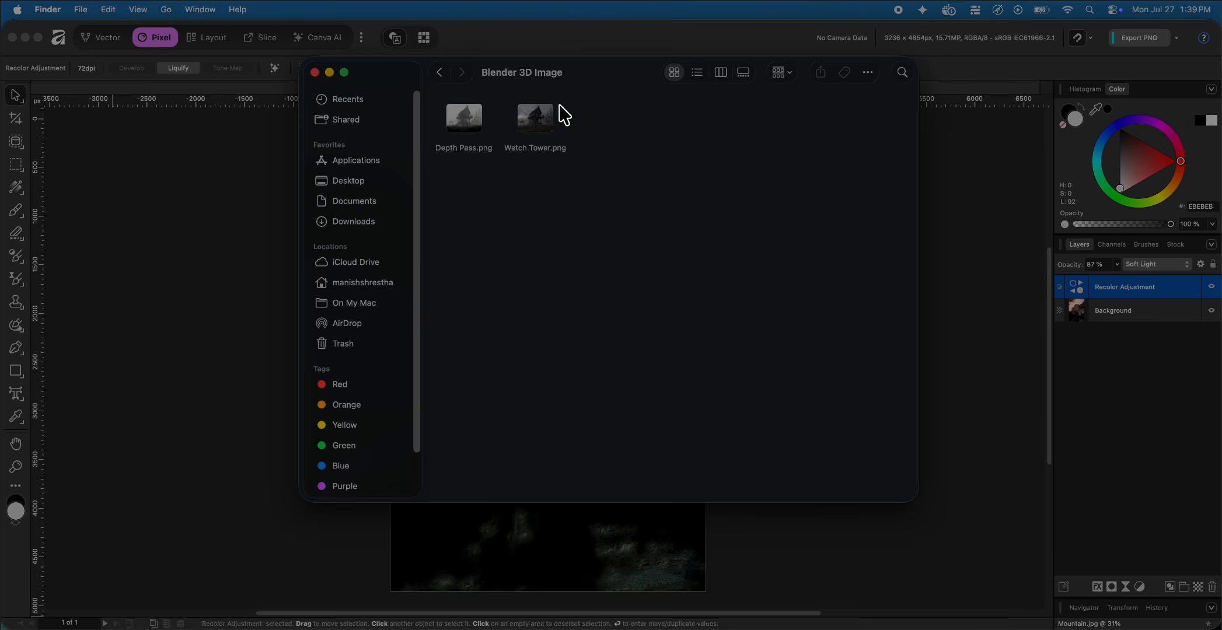
left_click_drag(576, 73, 645, 171)
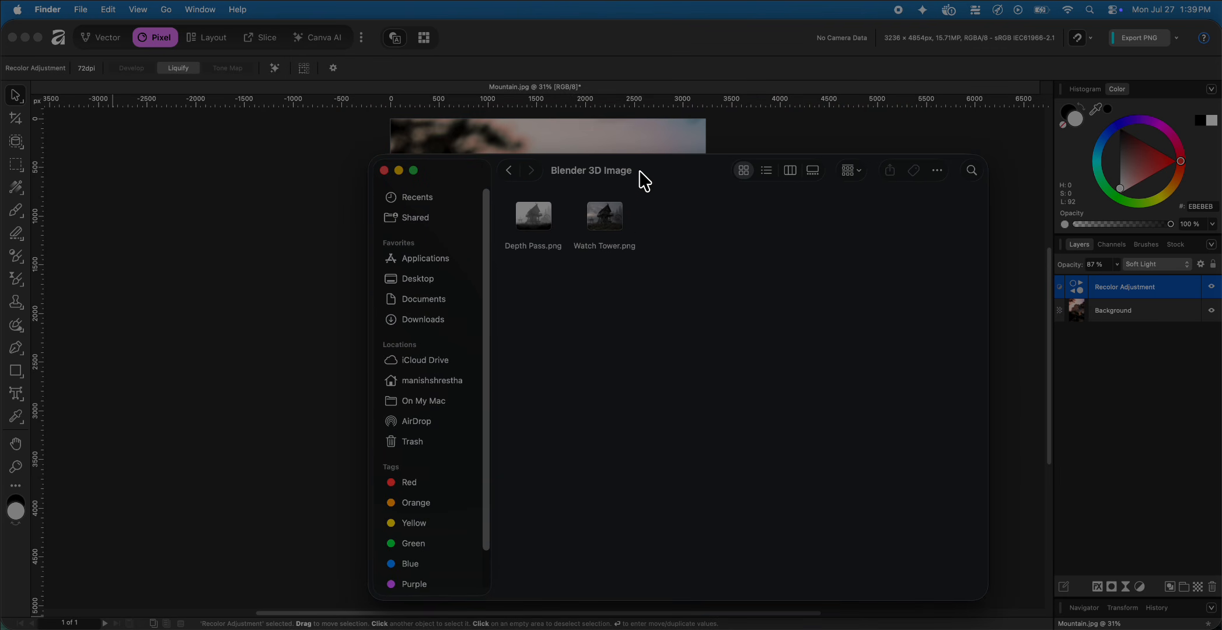
left_click(619, 232)
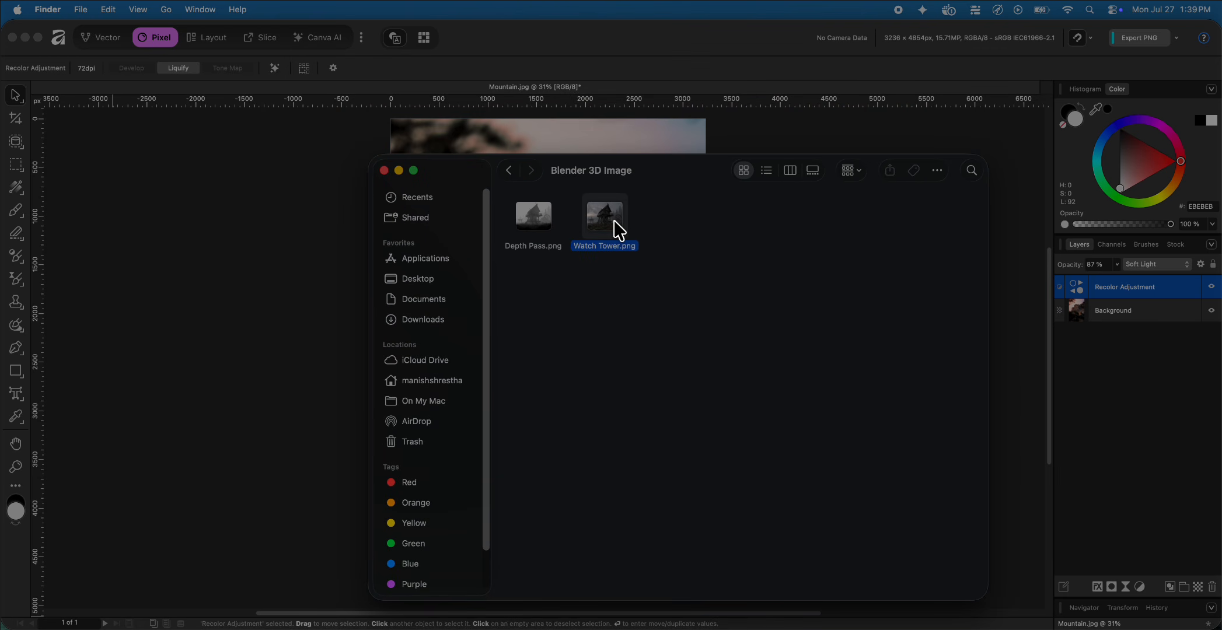
left_click_drag(620, 210, 632, 72)
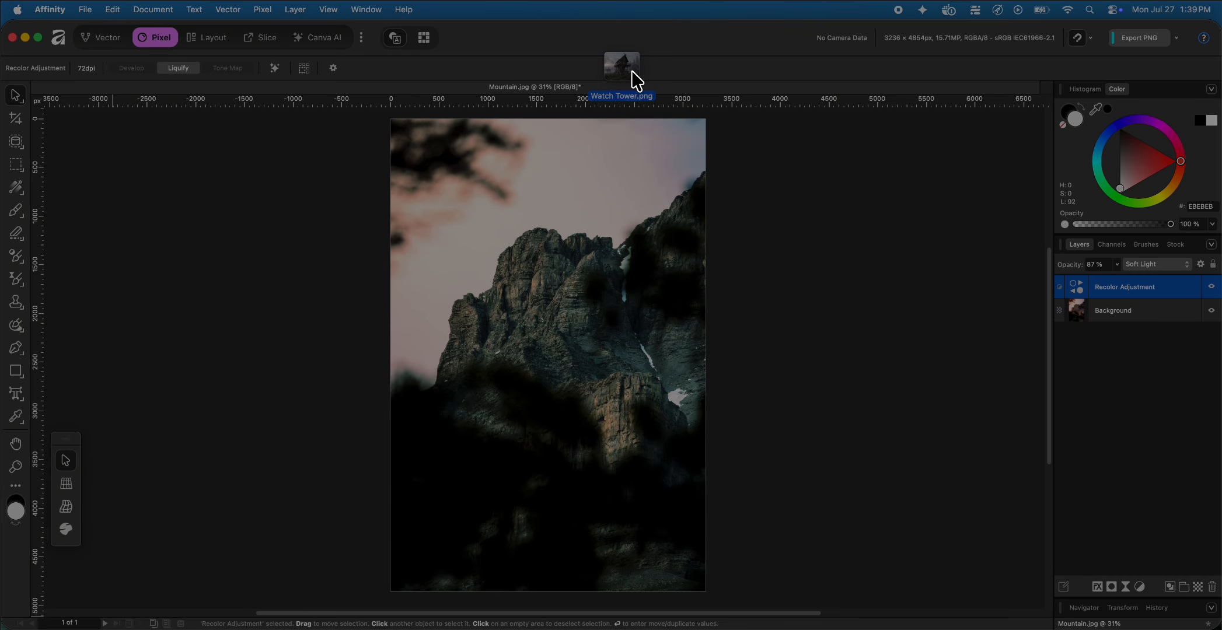
left_click_drag(632, 71, 632, 72)
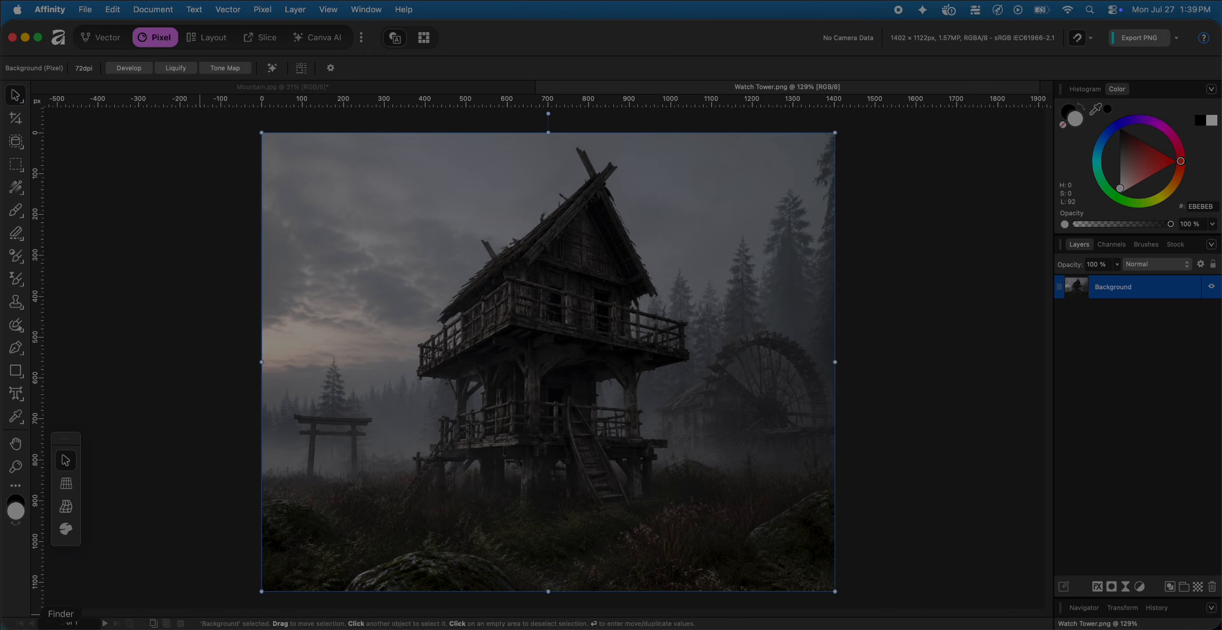
Step: Place Depth Pass.png from the same Finder folder as a layer over the watch tower image
left_click(60, 628)
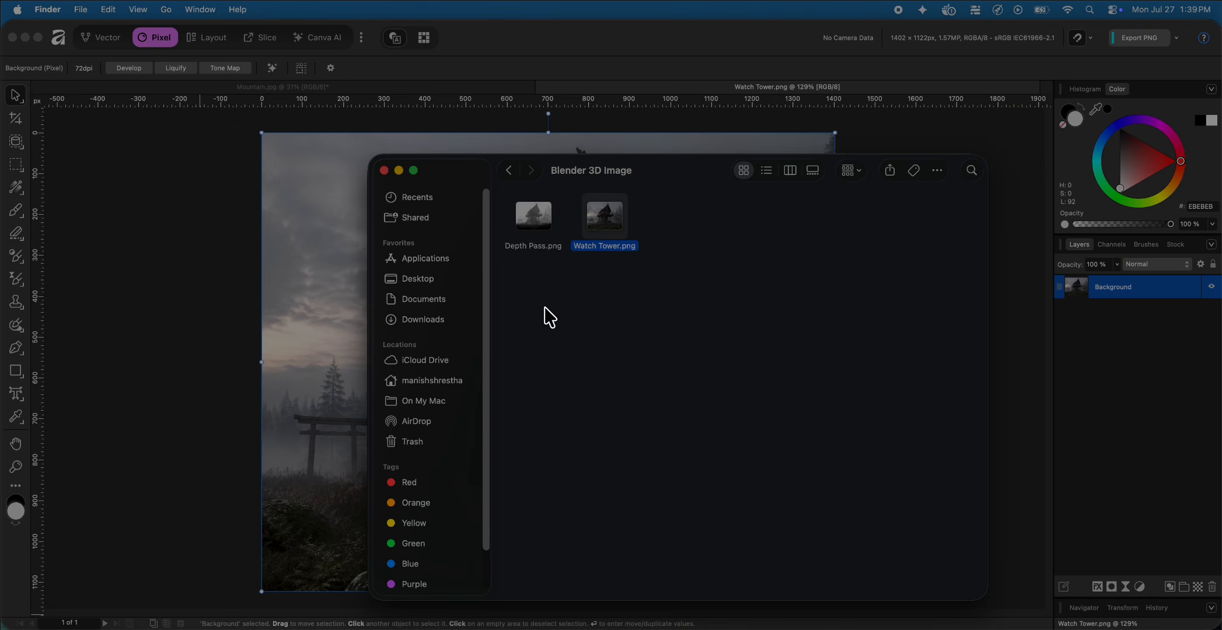
left_click(541, 225)
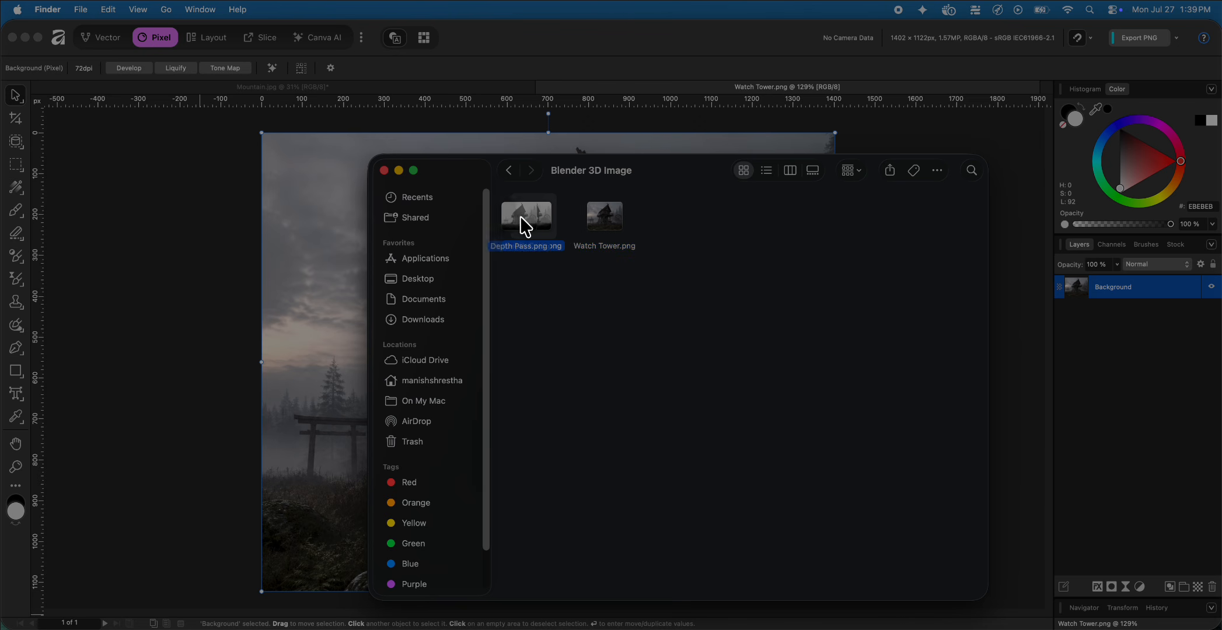
left_click_drag(521, 218, 542, 347)
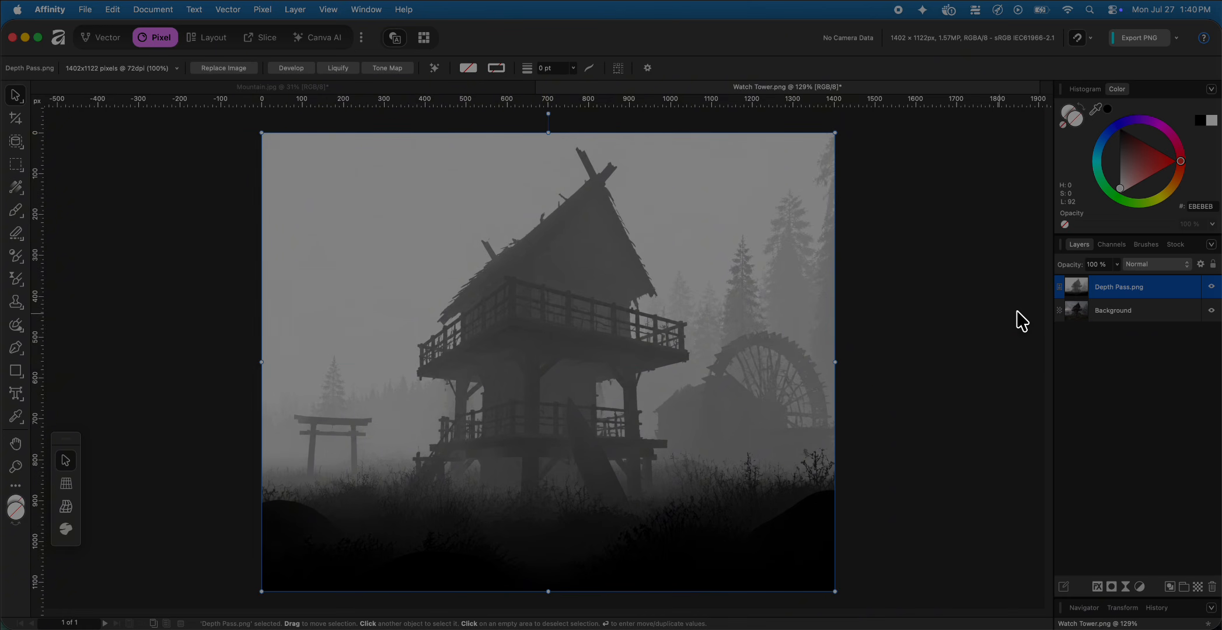
Step: Hide the Depth Pass.png layer and add a Recolor adjustment layer above it
left_click(1211, 286)
left_click(1211, 286)
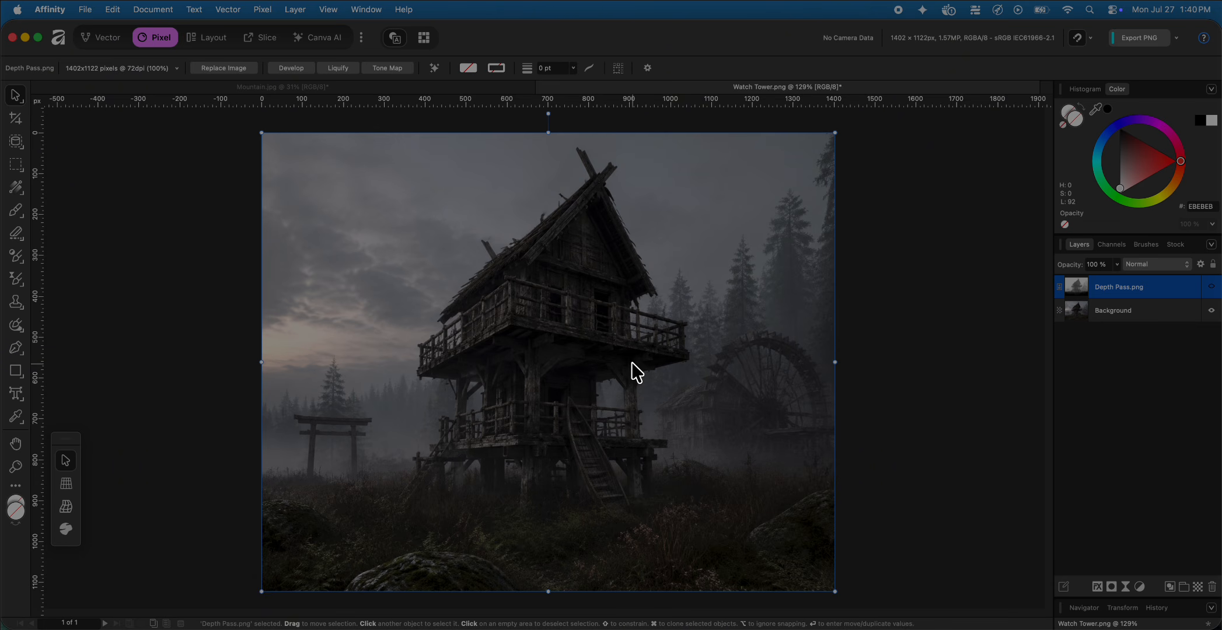
left_click(1140, 588)
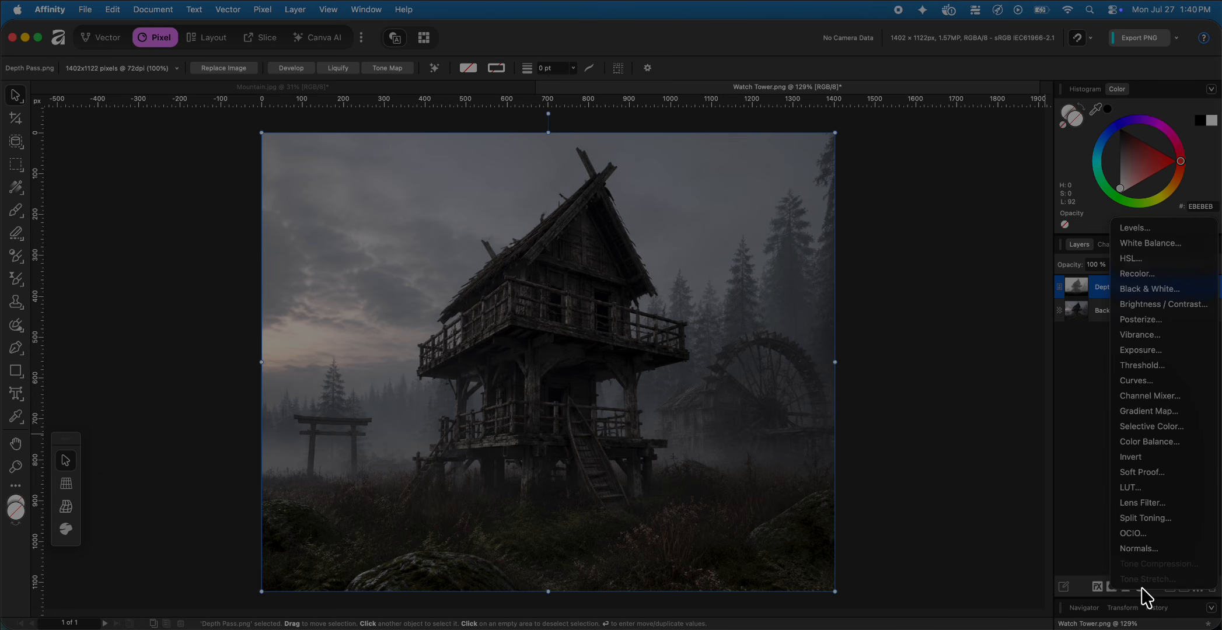
left_click(1146, 275)
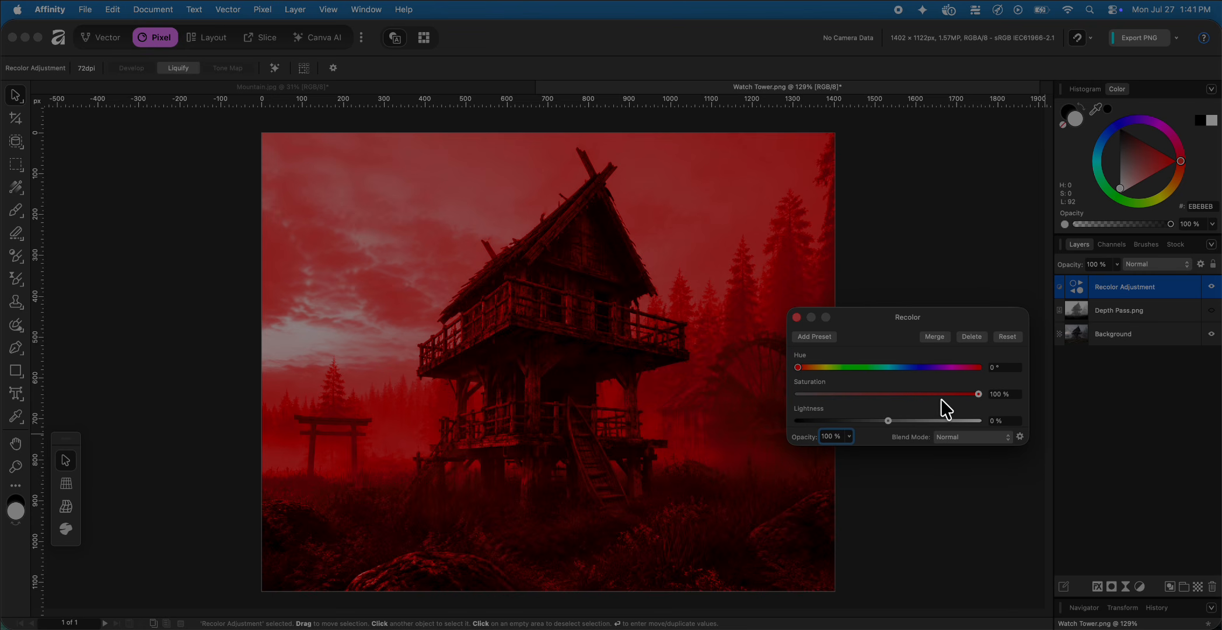
Step: Set the Recolor adjustment's hue to 177.5° and its saturation to 17% for a muted teal tint over the watch tower
left_click_drag(979, 395, 842, 395)
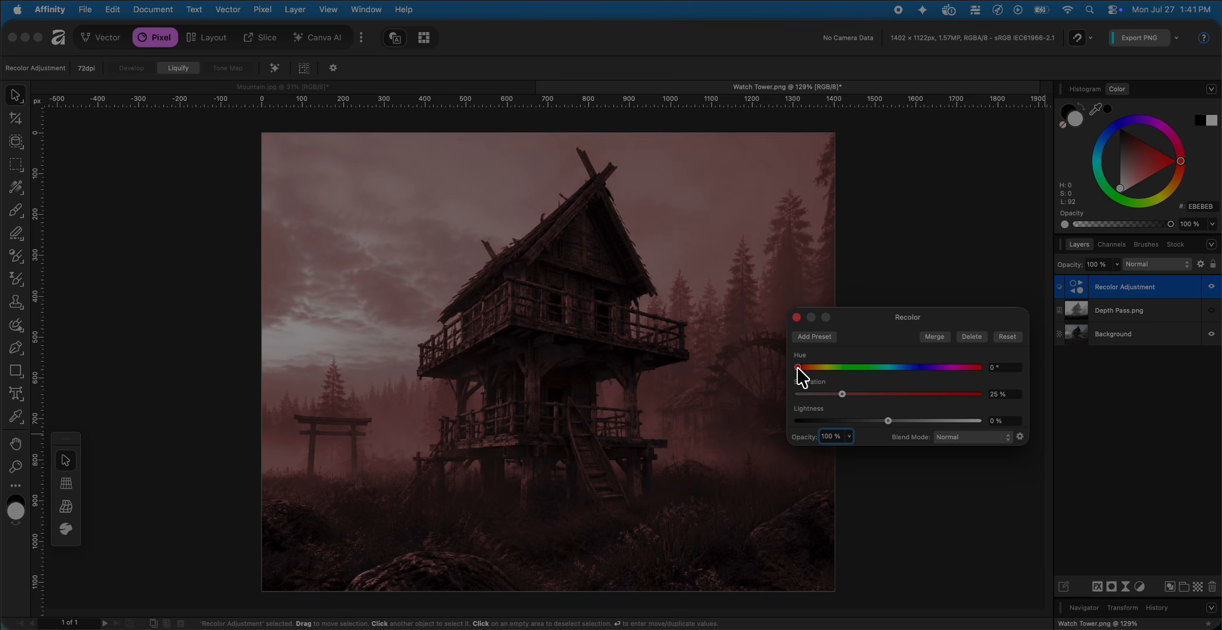
left_click_drag(797, 368, 887, 369)
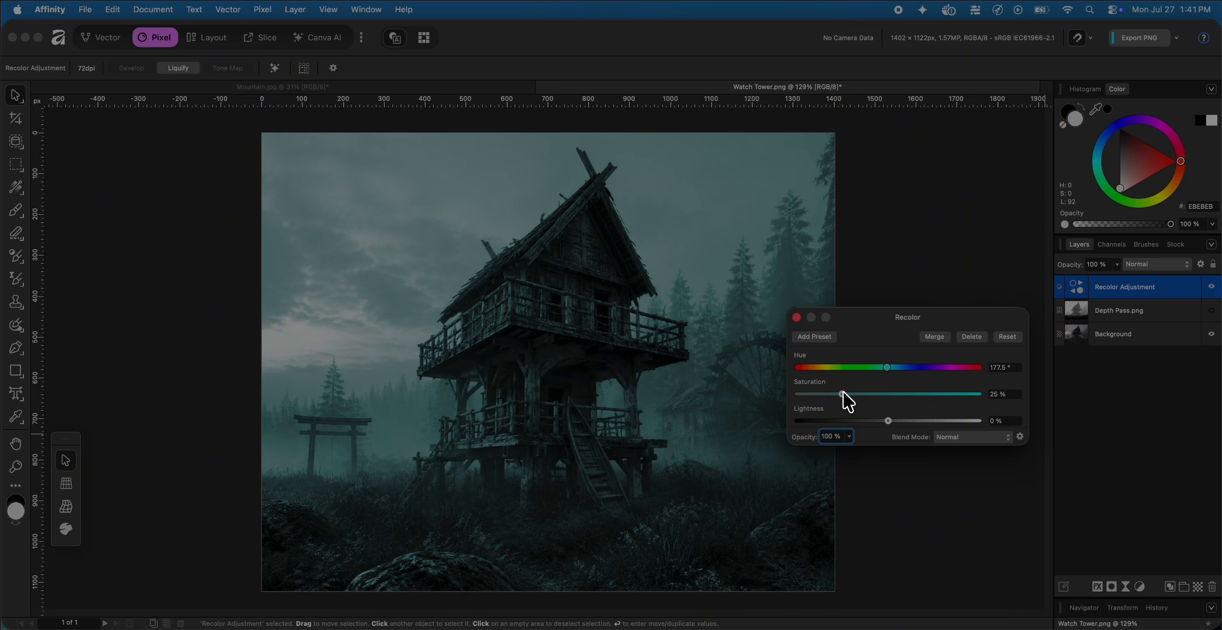
left_click_drag(838, 393, 829, 394)
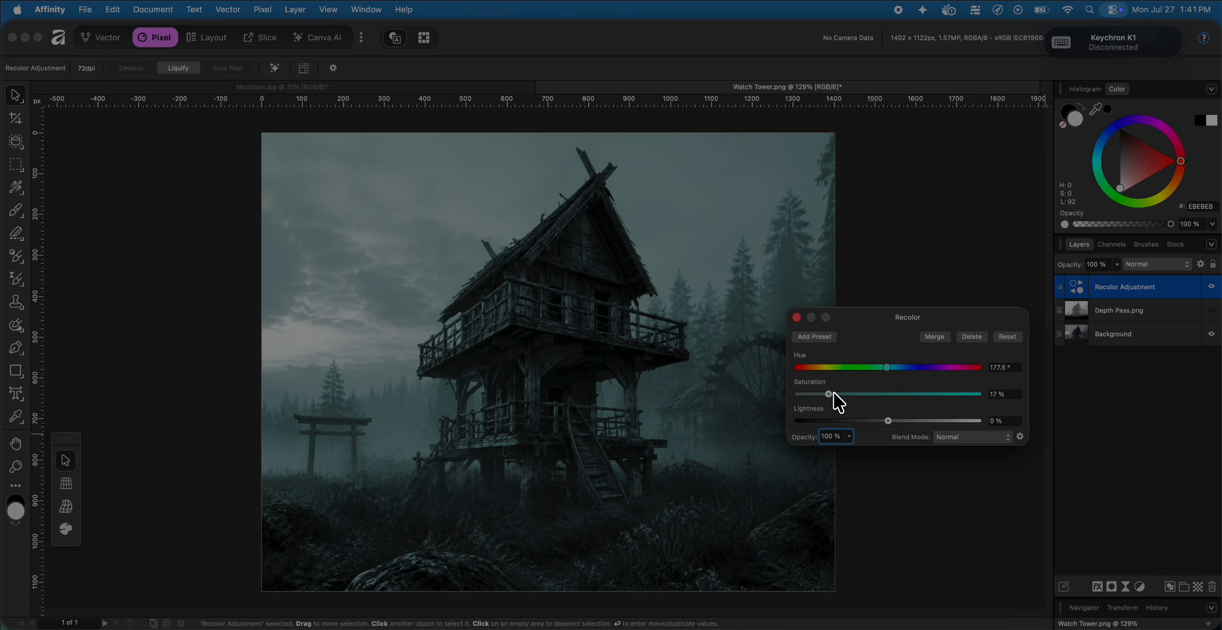
left_click(797, 318)
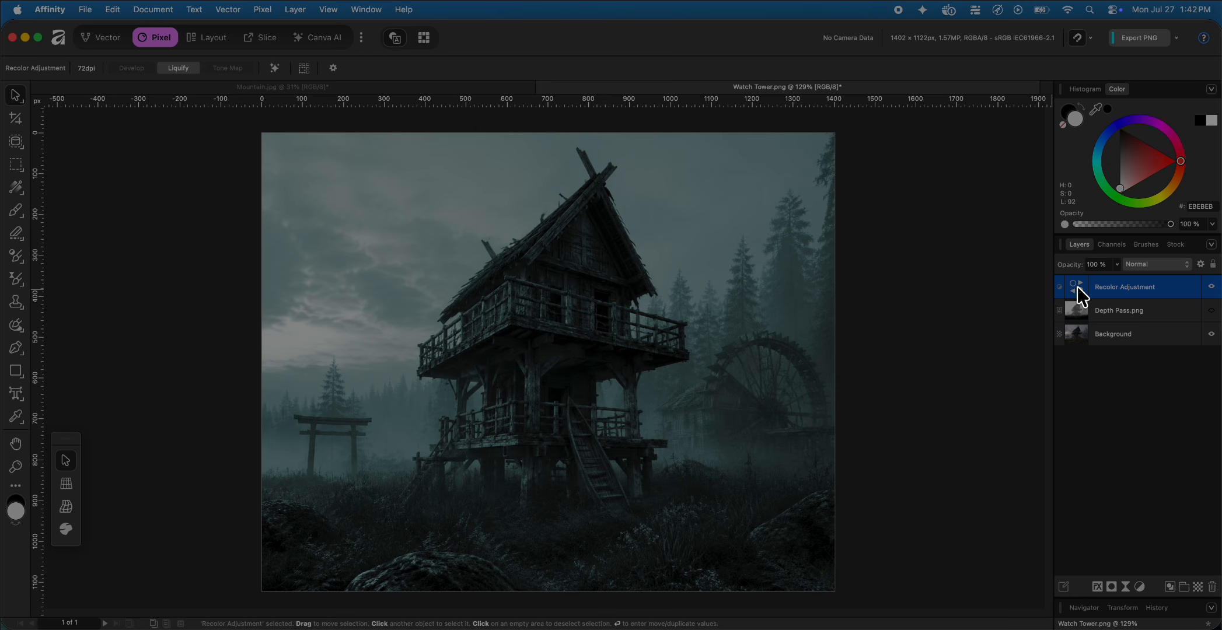
Step: Nest the Recolor adjustment inside the Depth Pass.png layer and make that layer visible
mouse_move(1081, 296)
left_mouse_down()
mouse_move(1081, 318)
mouse_move(1077, 308)
left_mouse_up()
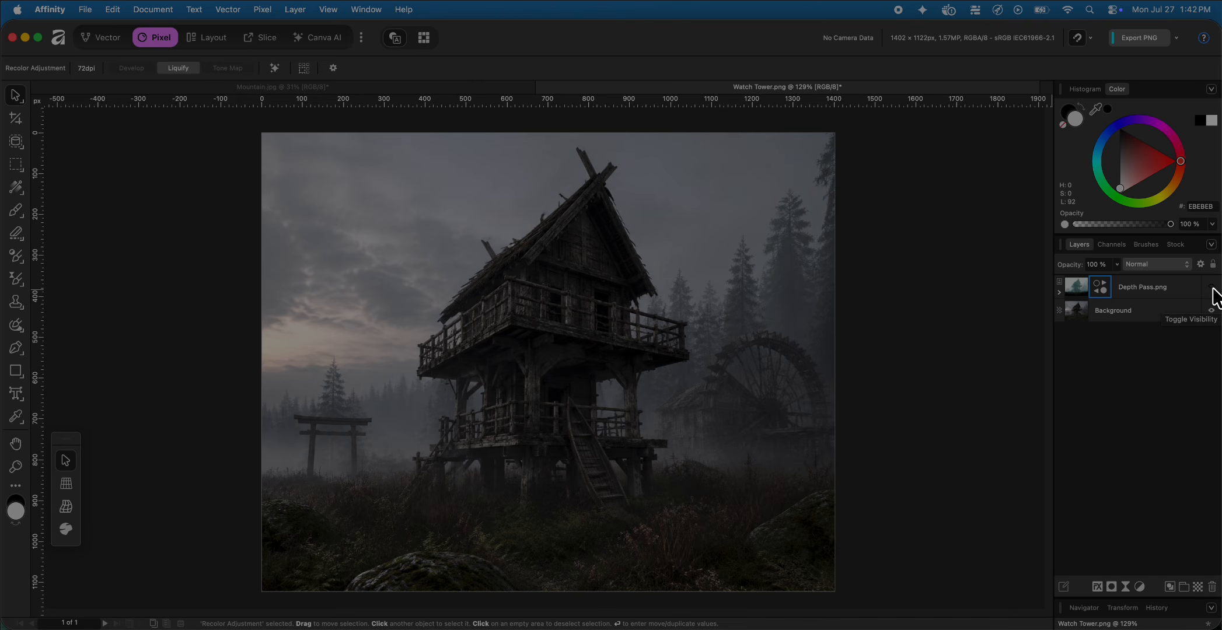
left_click(1212, 287)
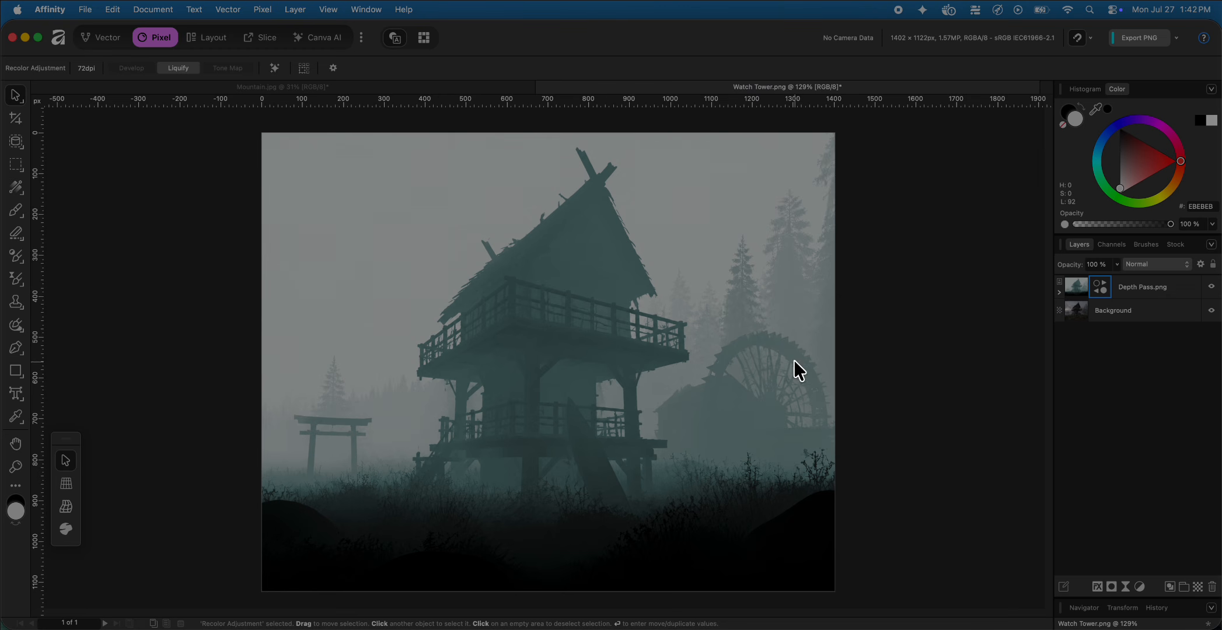
Step: Set the Depth Pass.png layer's blend mode to Soft Light
left_click(1147, 284)
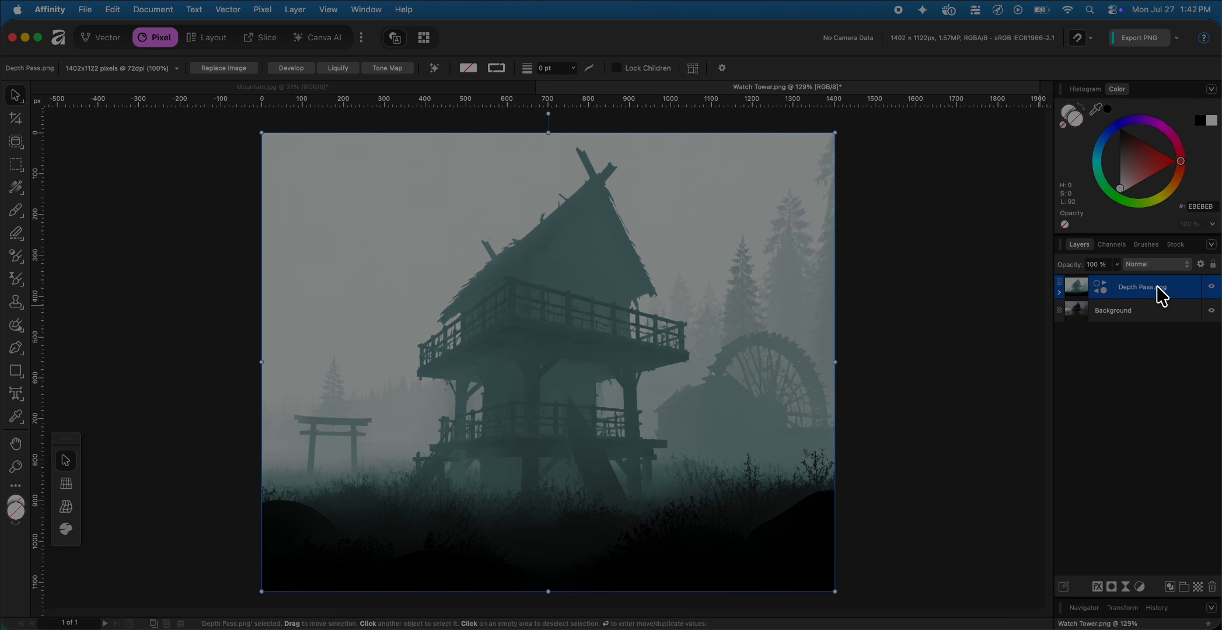
left_click(1155, 265)
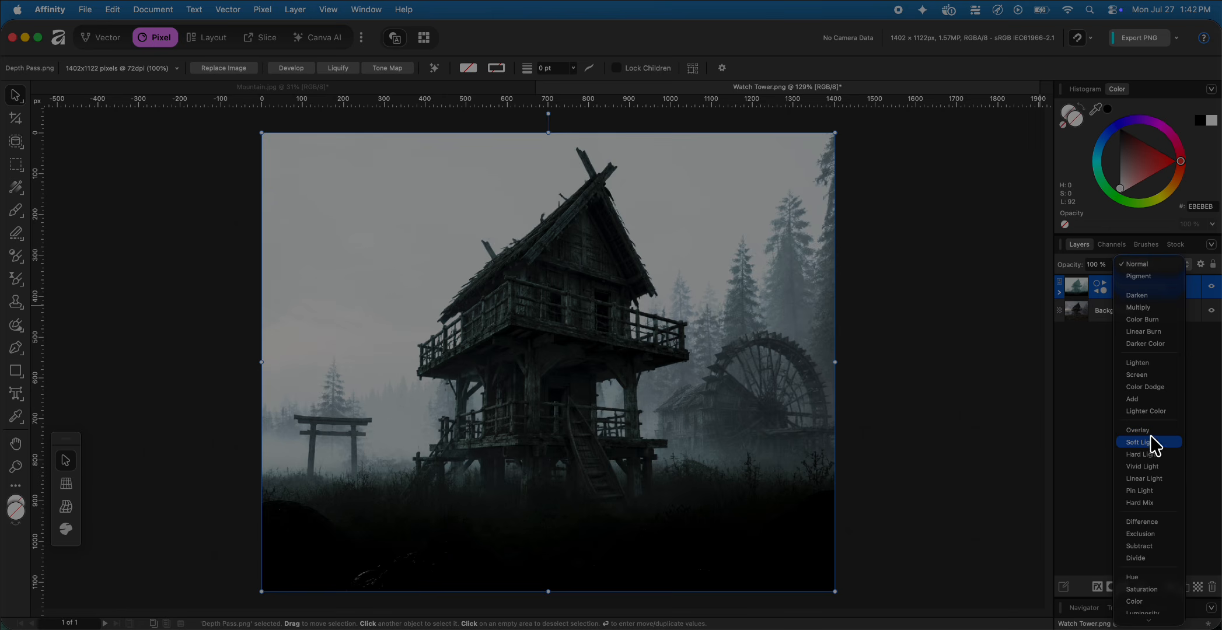
left_click(1141, 442)
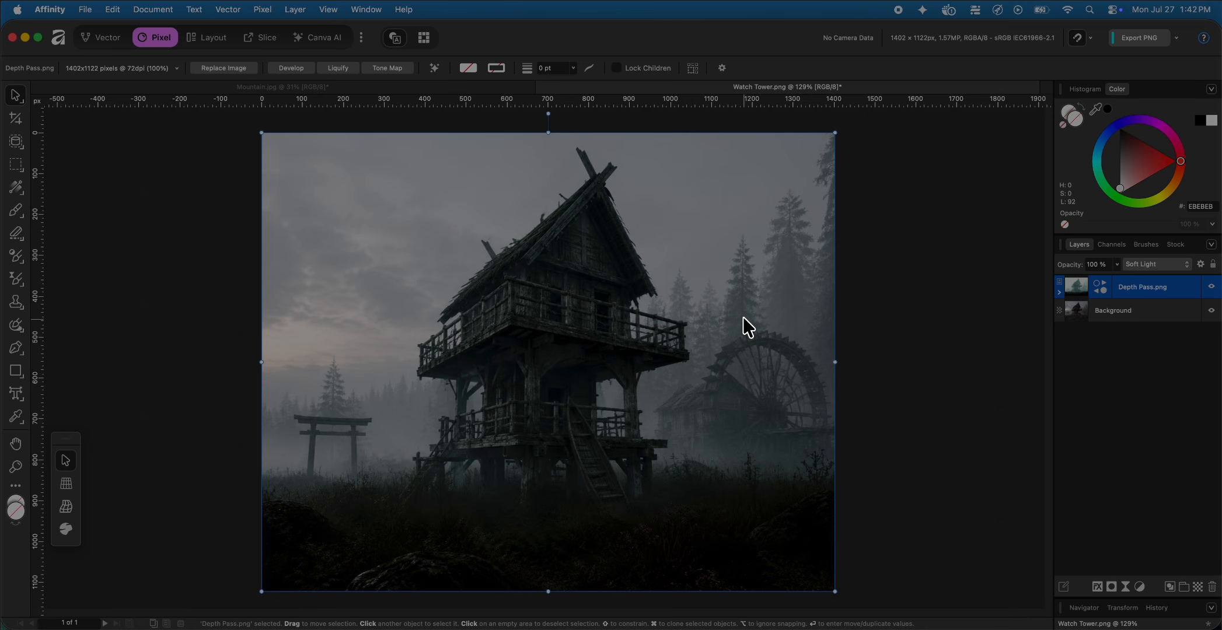
Step: Reopen the Recolor adjustment nested in Depth Pass.png and set hue to 205.4°, saturation to 35% and lightness to 73%
left_click(1060, 294)
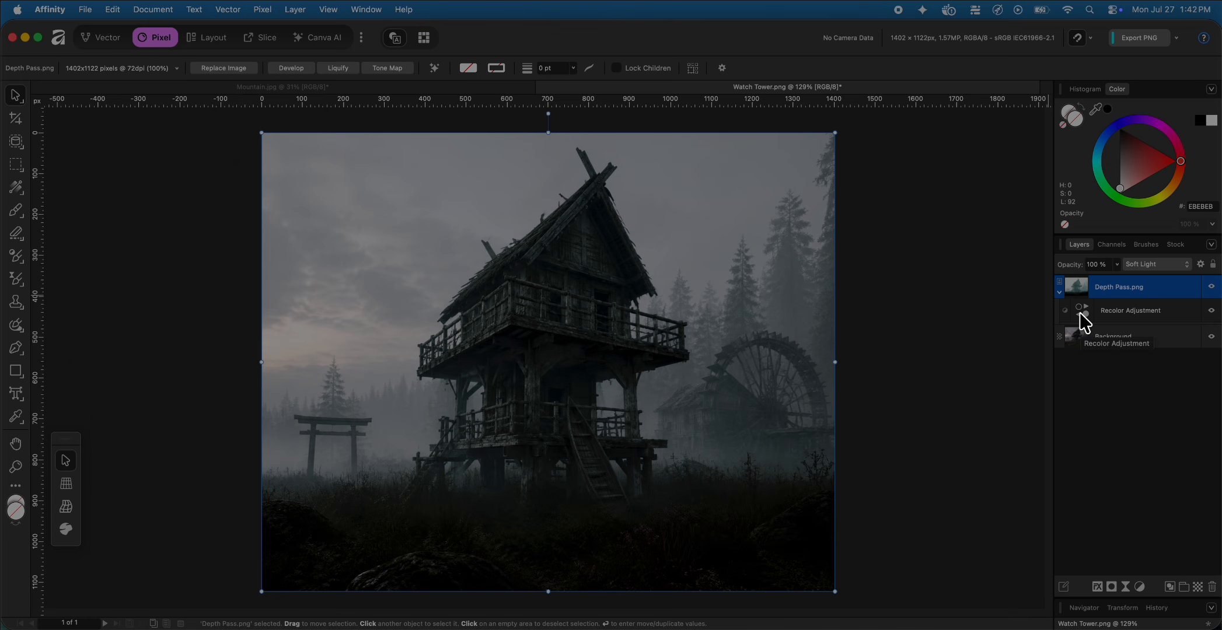
double_click(1080, 314)
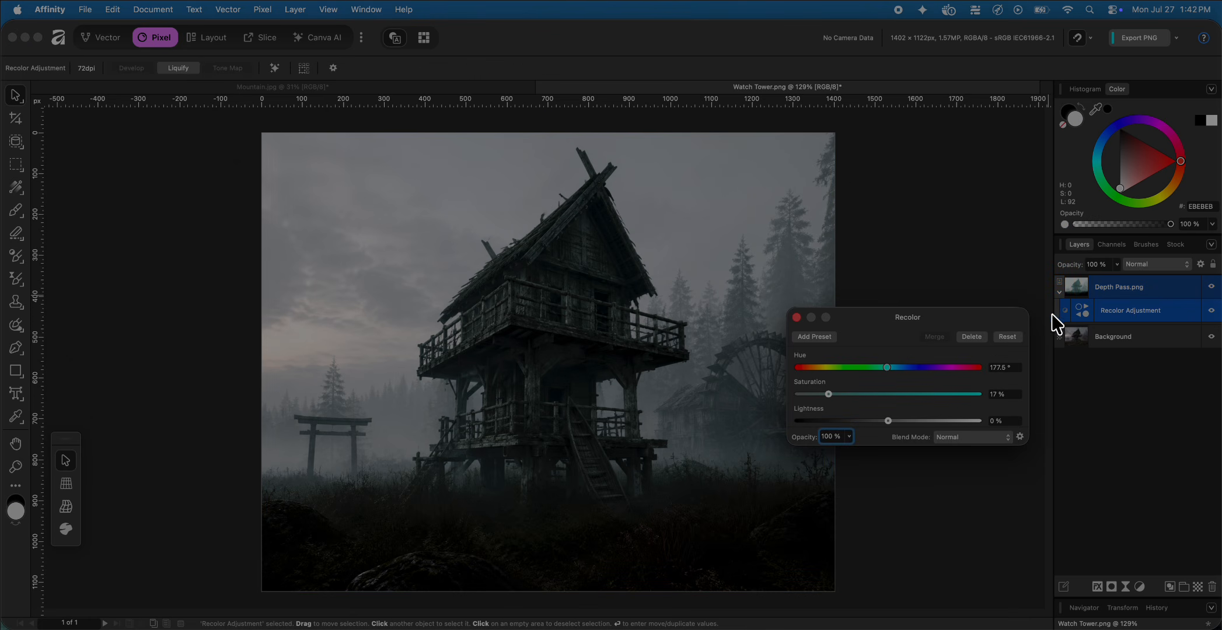
left_click_drag(924, 321, 965, 268)
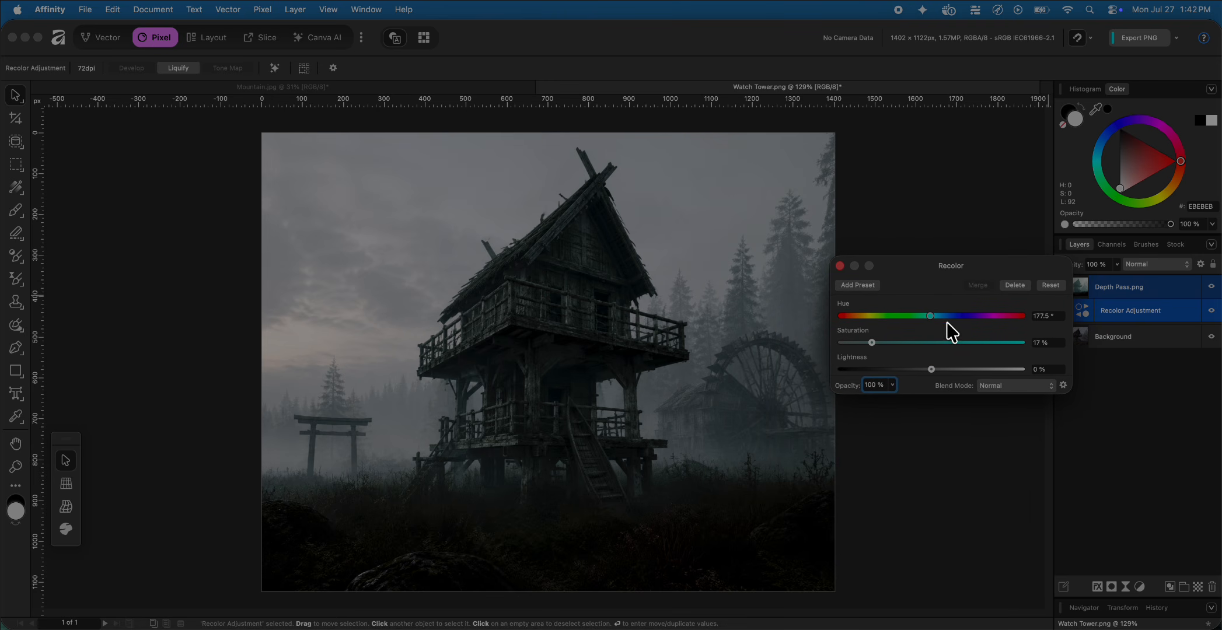
left_click_drag(870, 343, 908, 343)
left_click_drag(930, 315, 945, 316)
left_click_drag(944, 316, 944, 316)
left_click_drag(909, 343, 920, 343)
left_click_drag(913, 343, 906, 343)
left_click_drag(934, 369, 943, 369)
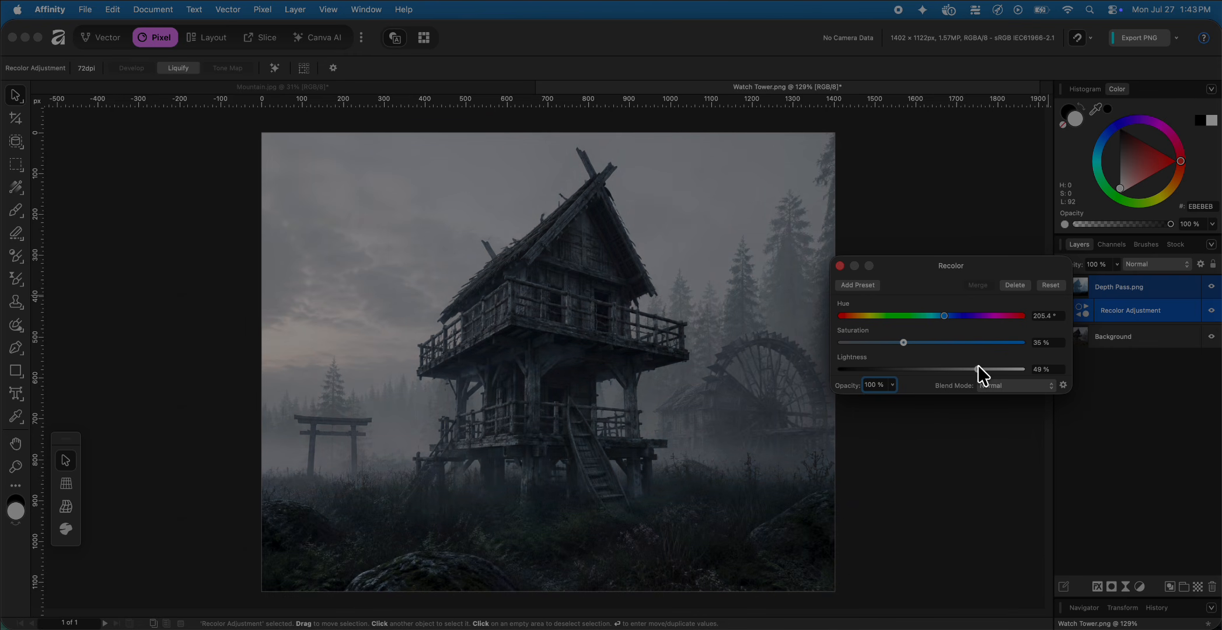
left_click_drag(989, 371, 996, 374)
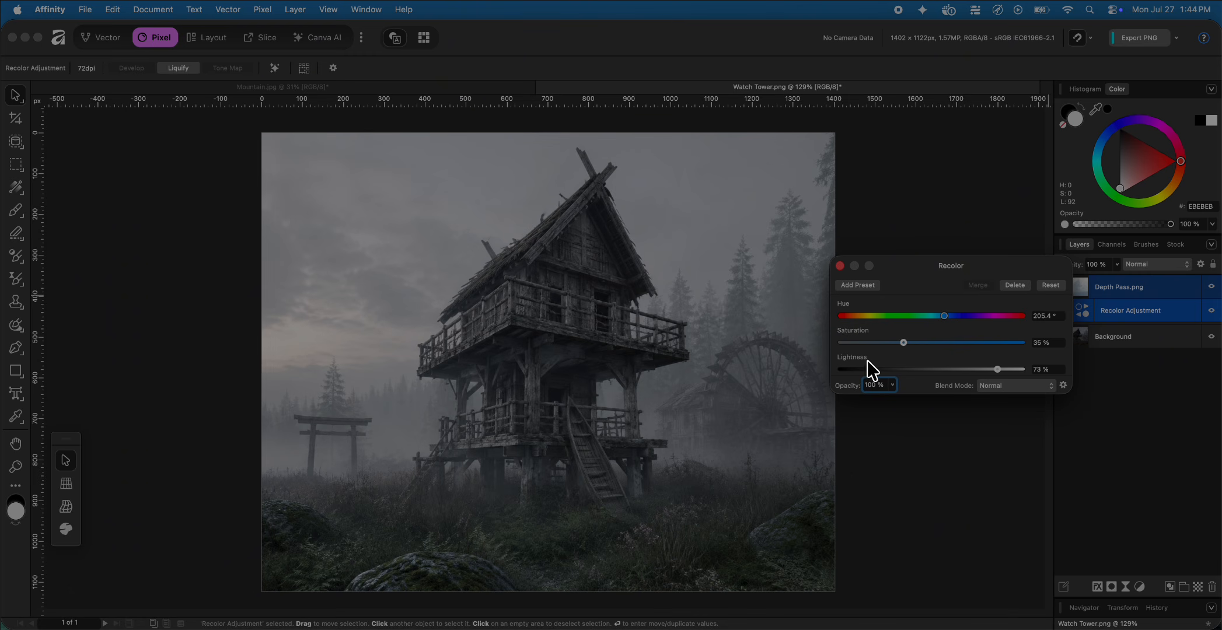
Step: Strengthen the nested Recolor adjustment's saturation, shift its hue back toward teal, and lower its opacity to 84%
left_click_drag(908, 343, 964, 342)
mouse_move(944, 316)
left_mouse_down()
mouse_move(980, 317)
mouse_move(964, 316)
mouse_move(927, 387)
mouse_move(963, 325)
mouse_move(932, 316)
left_mouse_up()
mouse_move(851, 387)
left_mouse_down()
mouse_move(852, 397)
mouse_move(840, 387)
left_mouse_up()
left_click(839, 266)
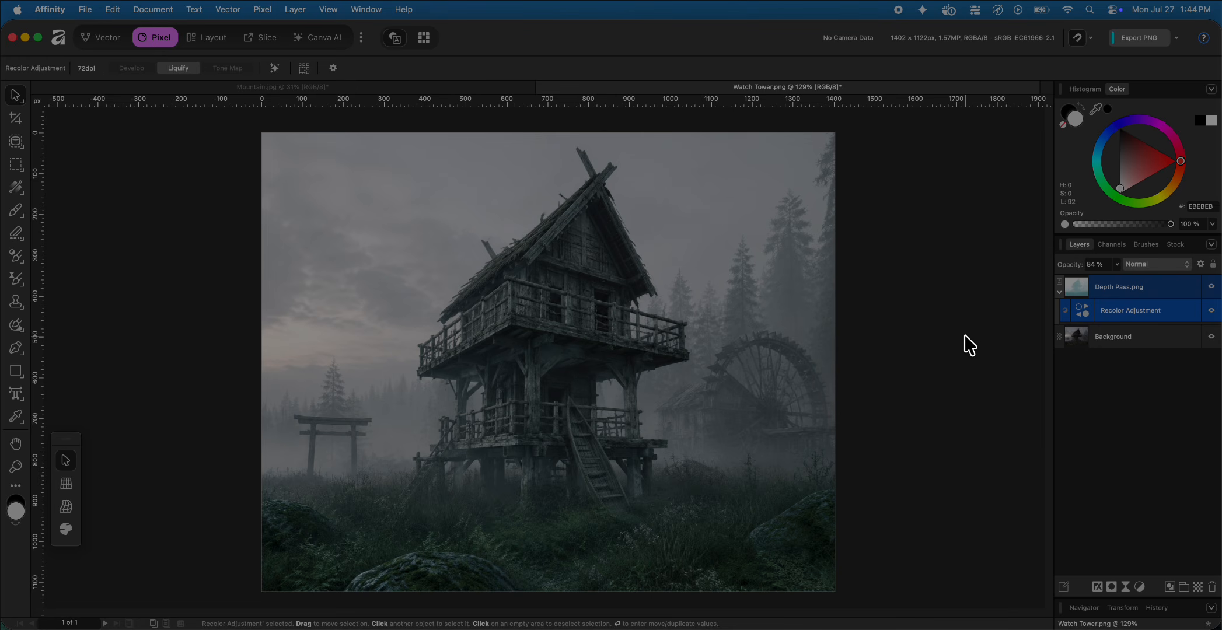